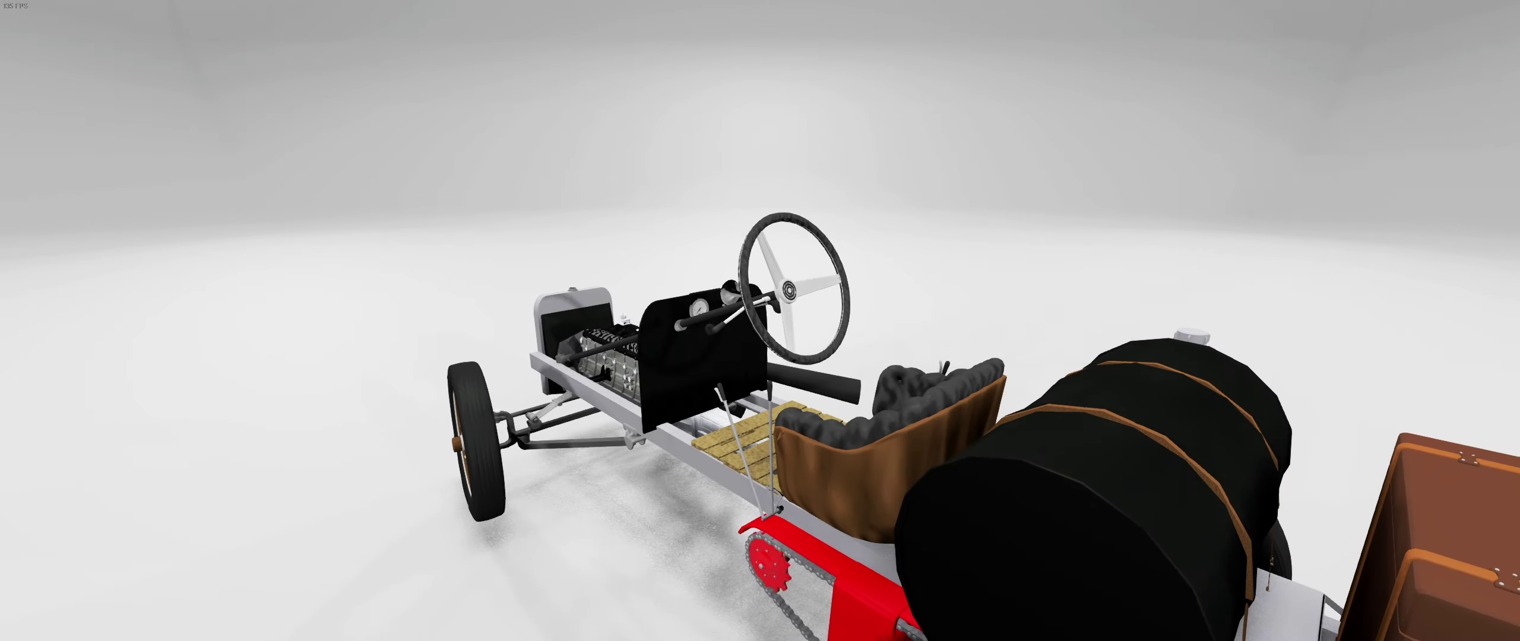
Steer the vintage car's front wheels left and right to examine how the steering wheel turns
{"action": "key", "text": "Left"}
{"action": "key", "text": "Right"}
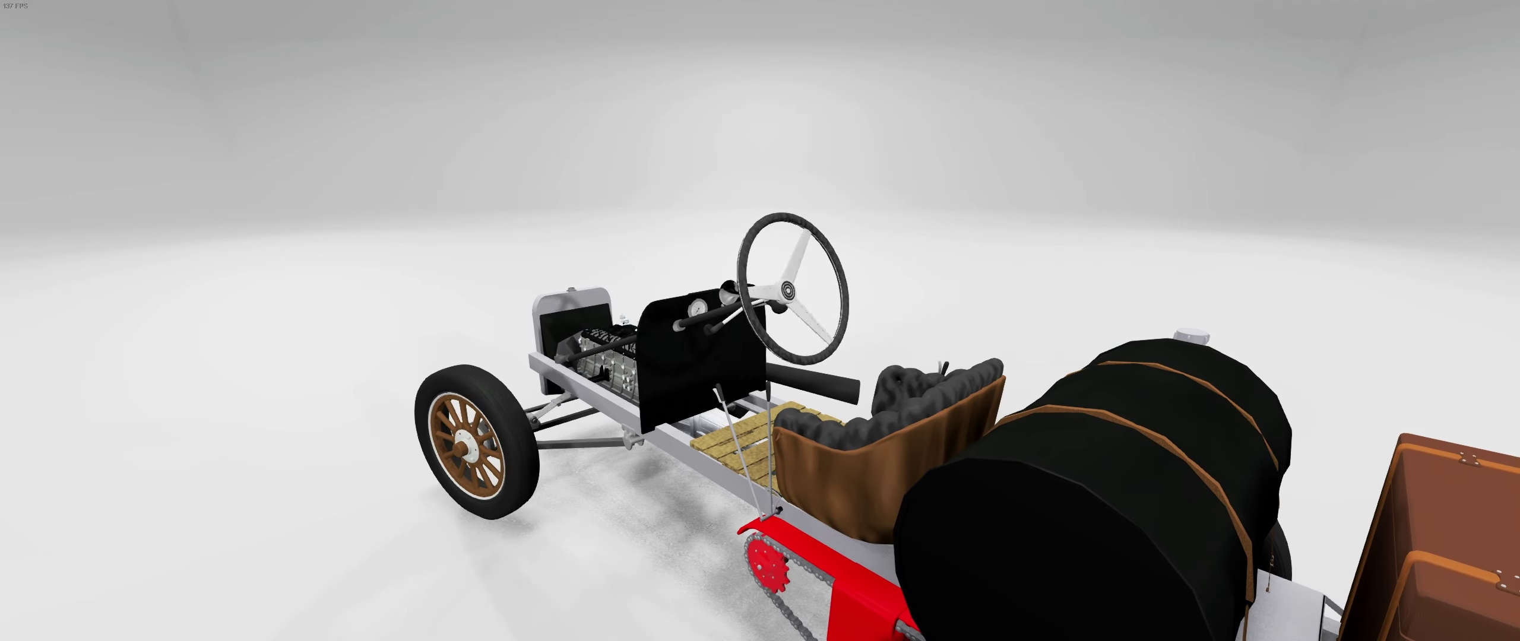
{"action": "key", "text": "Left"}
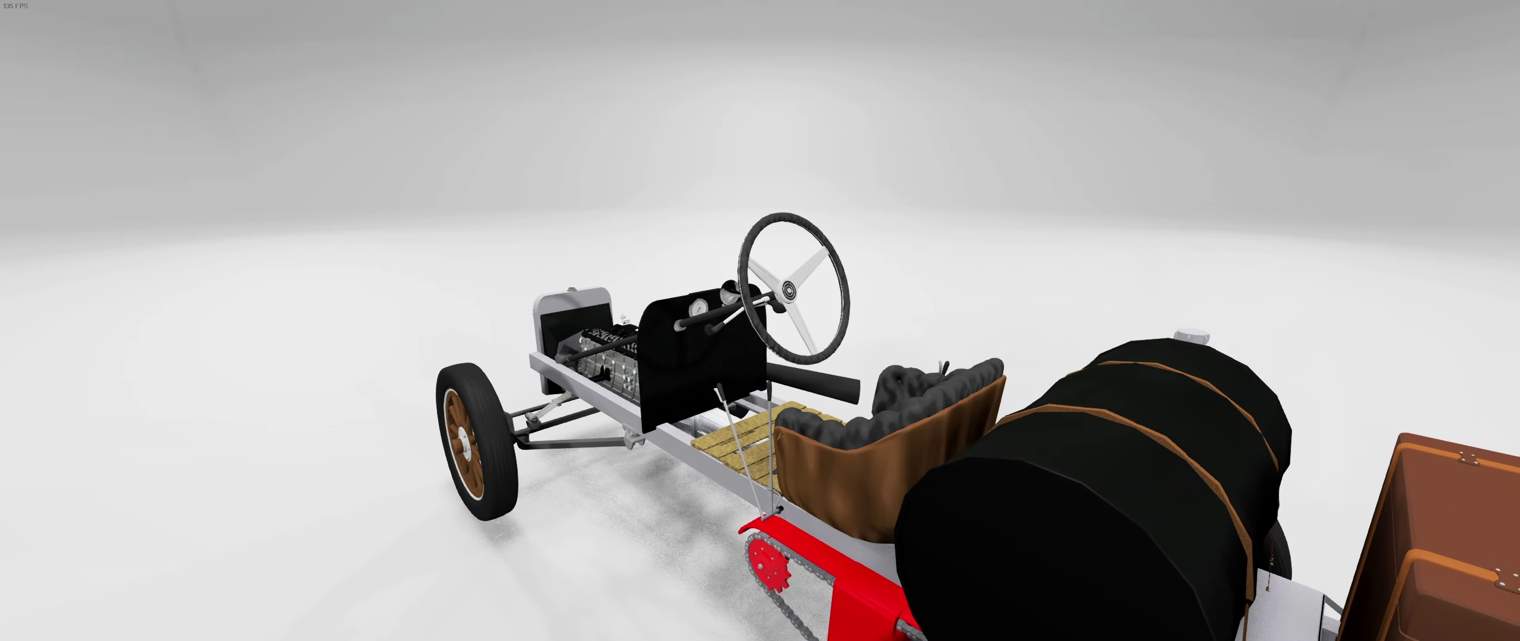
{"action": "key", "text": "Left"}
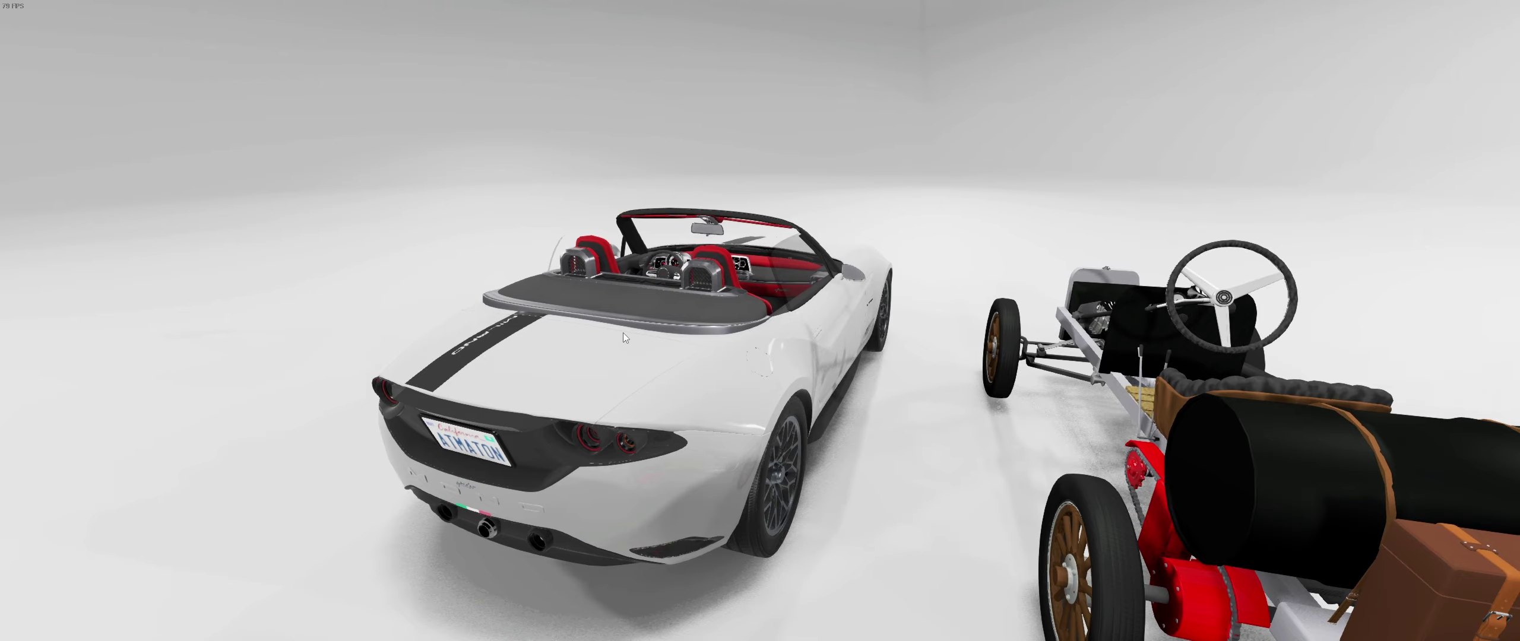
Open the details of the dragosometita_mono_milano_spider mod in the mods manager and unpack it
{"action": "key", "text": "alt+u"}
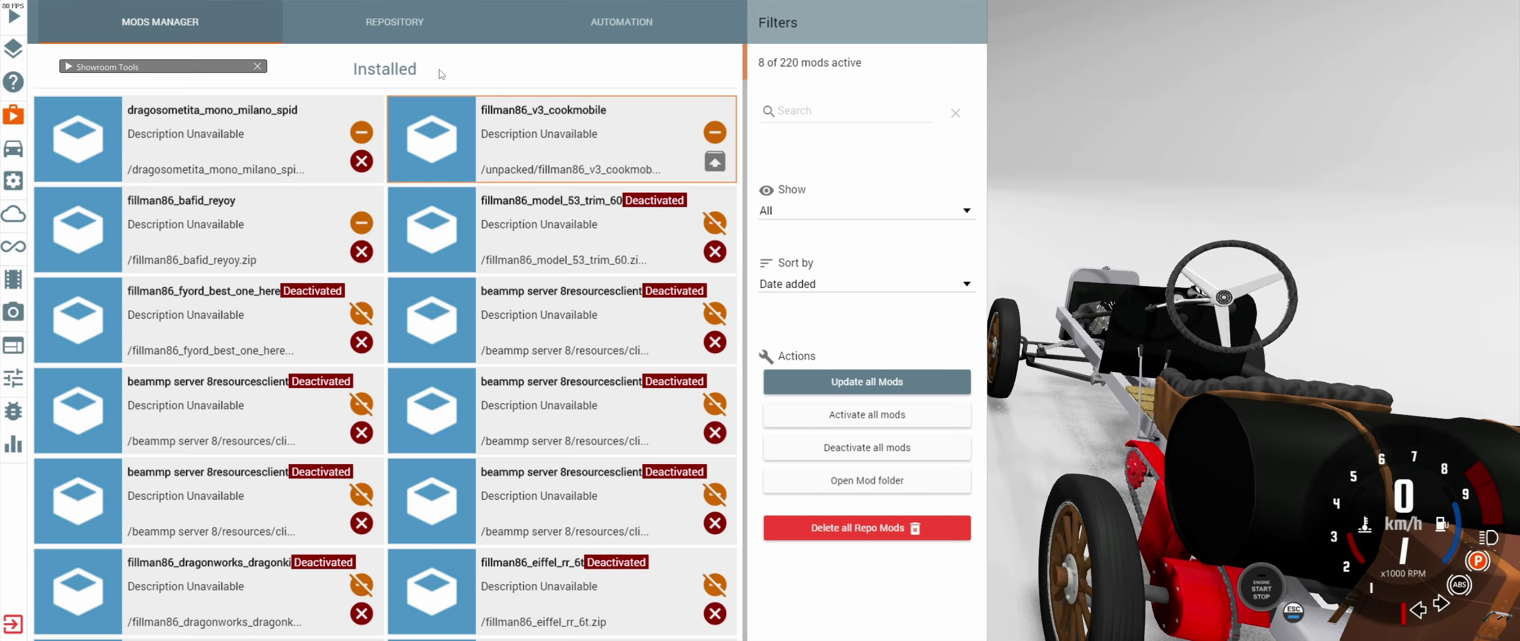
{"action": "left_click", "coordinate": [236, 133]}
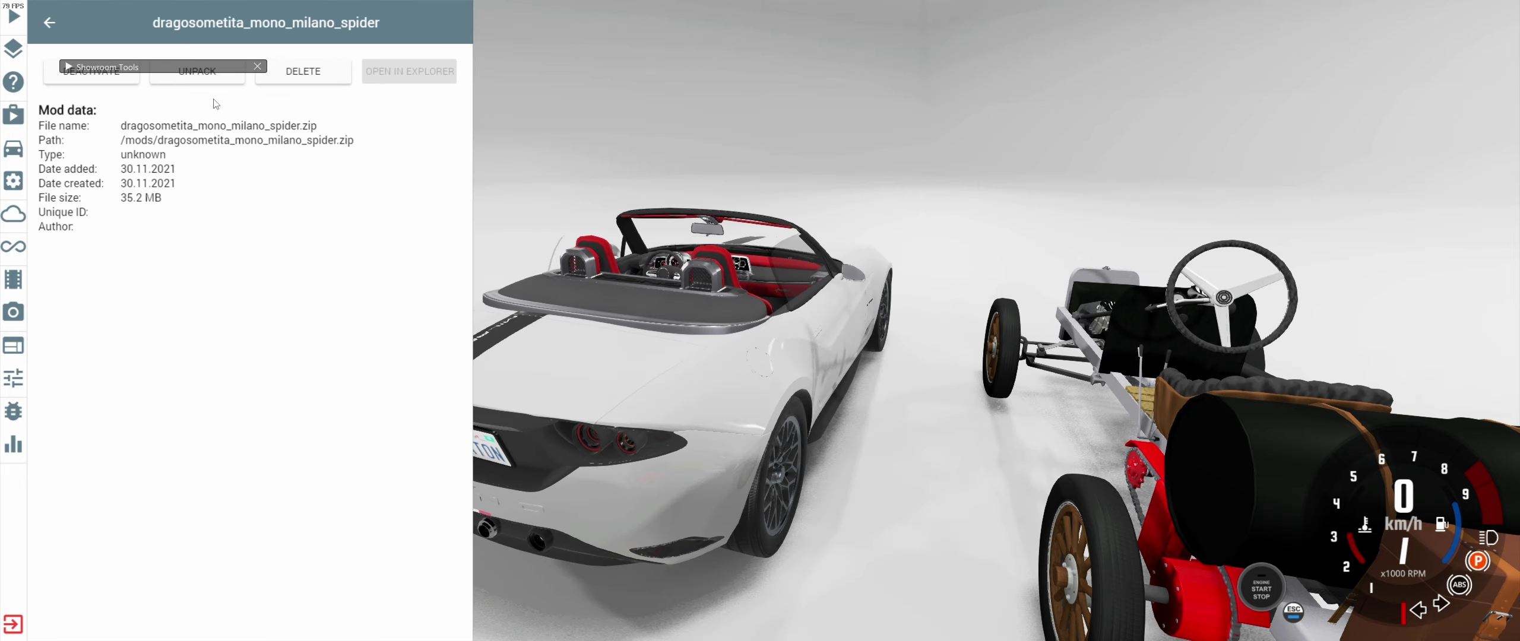
{"action": "left_click_drag", "start_coordinate": [98, 67], "coordinate": [813, 44]}
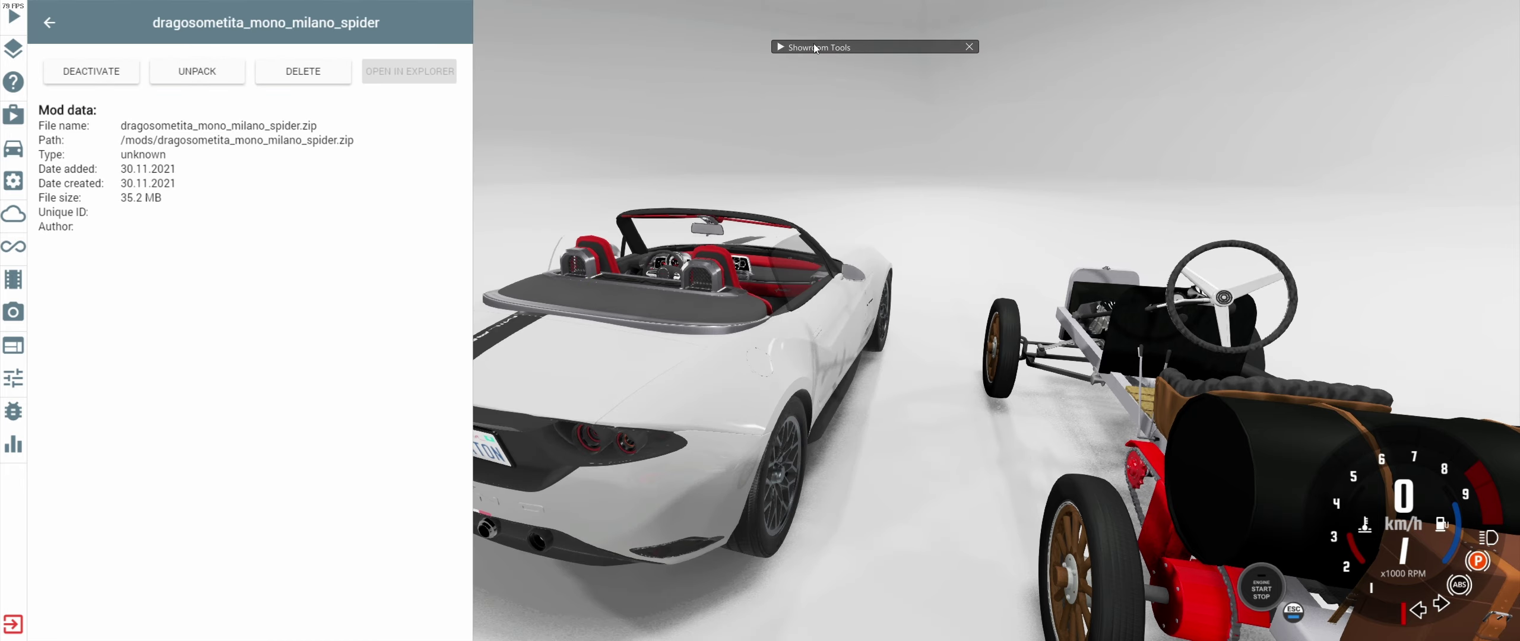
{"action": "left_click", "coordinate": [211, 76]}
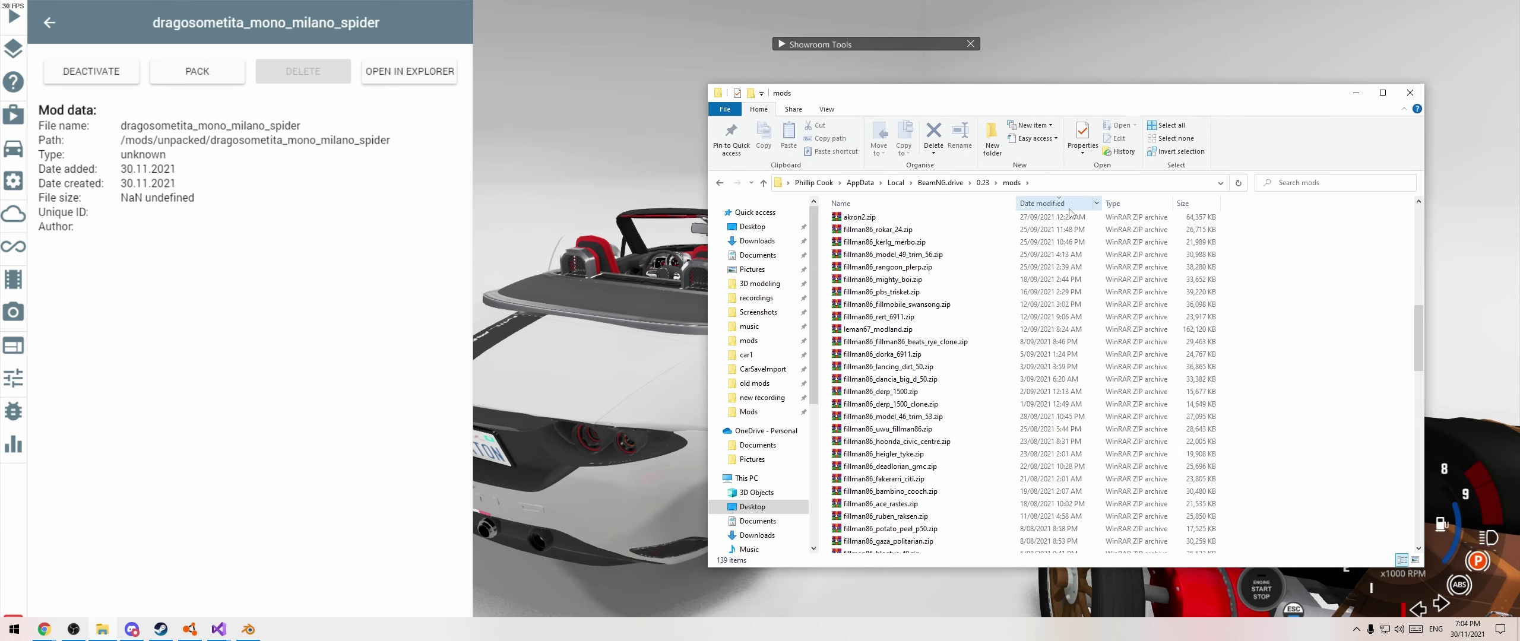
Browse the unpacked dragosometita_mono_milano_spider mod down to its inner vehicles folder and select mono_milano_spider.dae
{"action": "scroll", "coordinate": [1033, 336], "scroll_direction": "down", "scroll_amount": 10}
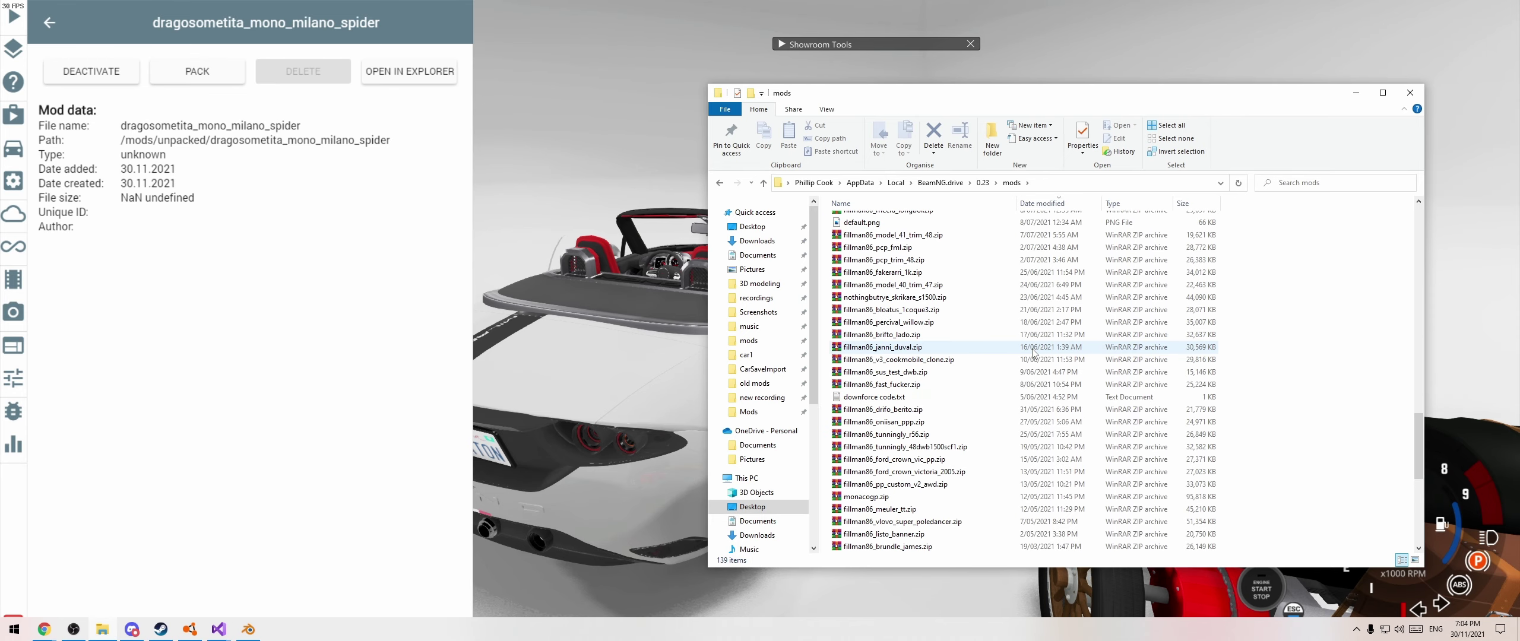
{"action": "scroll", "coordinate": [1033, 353], "scroll_direction": "up", "scroll_amount": 5}
{"action": "double_click", "coordinate": [861, 396]}
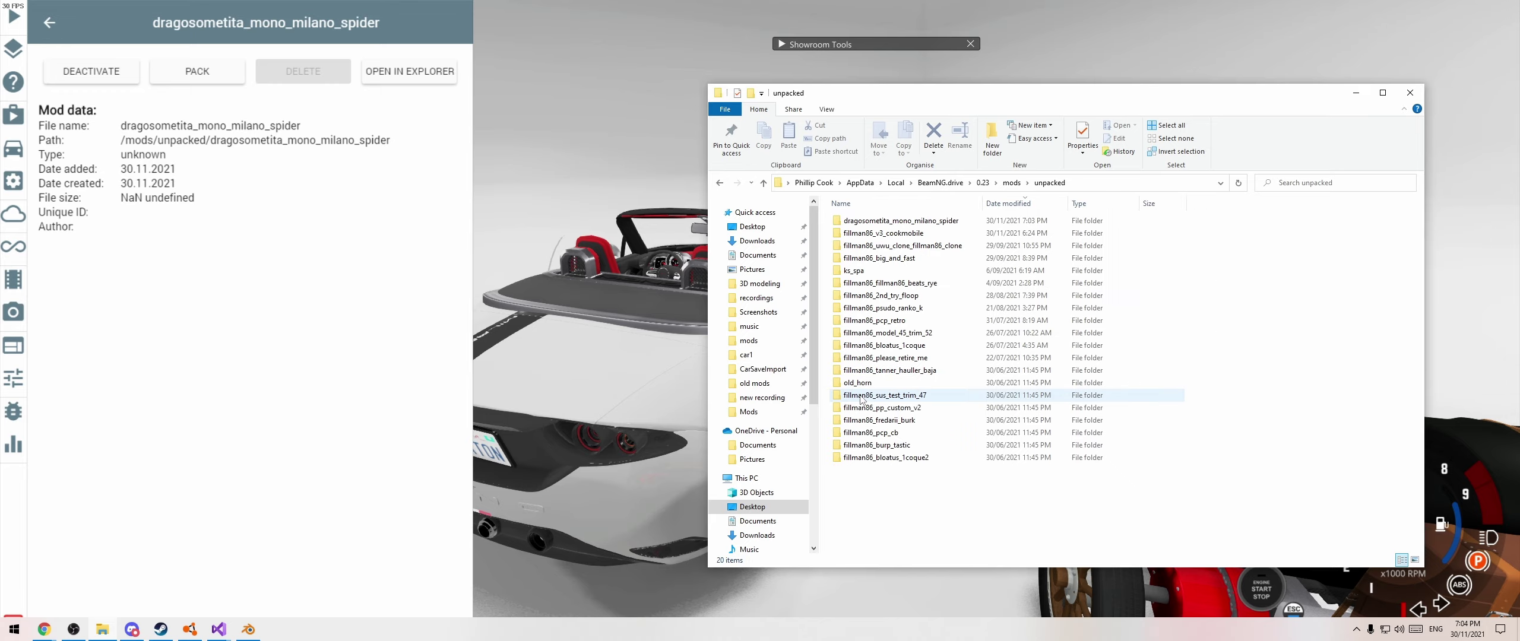
{"action": "double_click", "coordinate": [891, 221]}
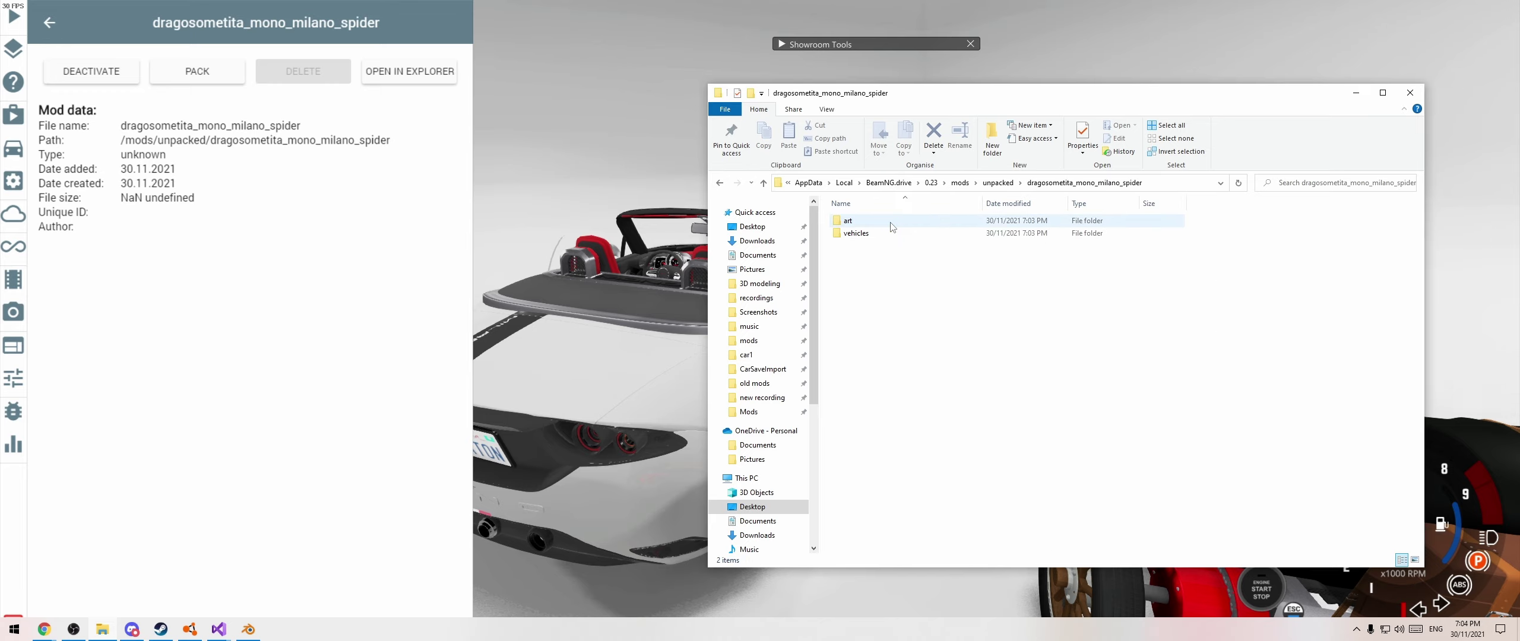
{"action": "double_click", "coordinate": [862, 231]}
{"action": "double_click", "coordinate": [862, 222]}
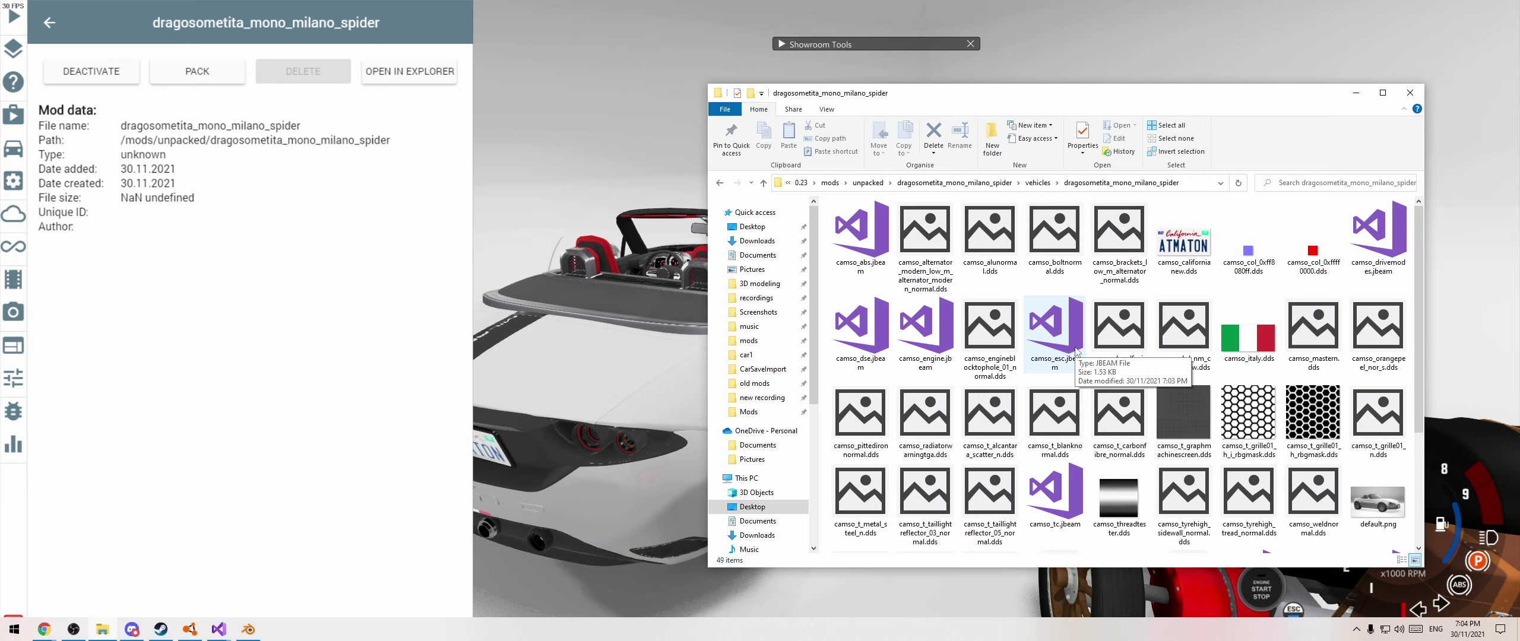
{"action": "scroll", "coordinate": [1076, 351], "scroll_direction": "down", "scroll_amount": 3}
{"action": "left_click", "coordinate": [1322, 426]}
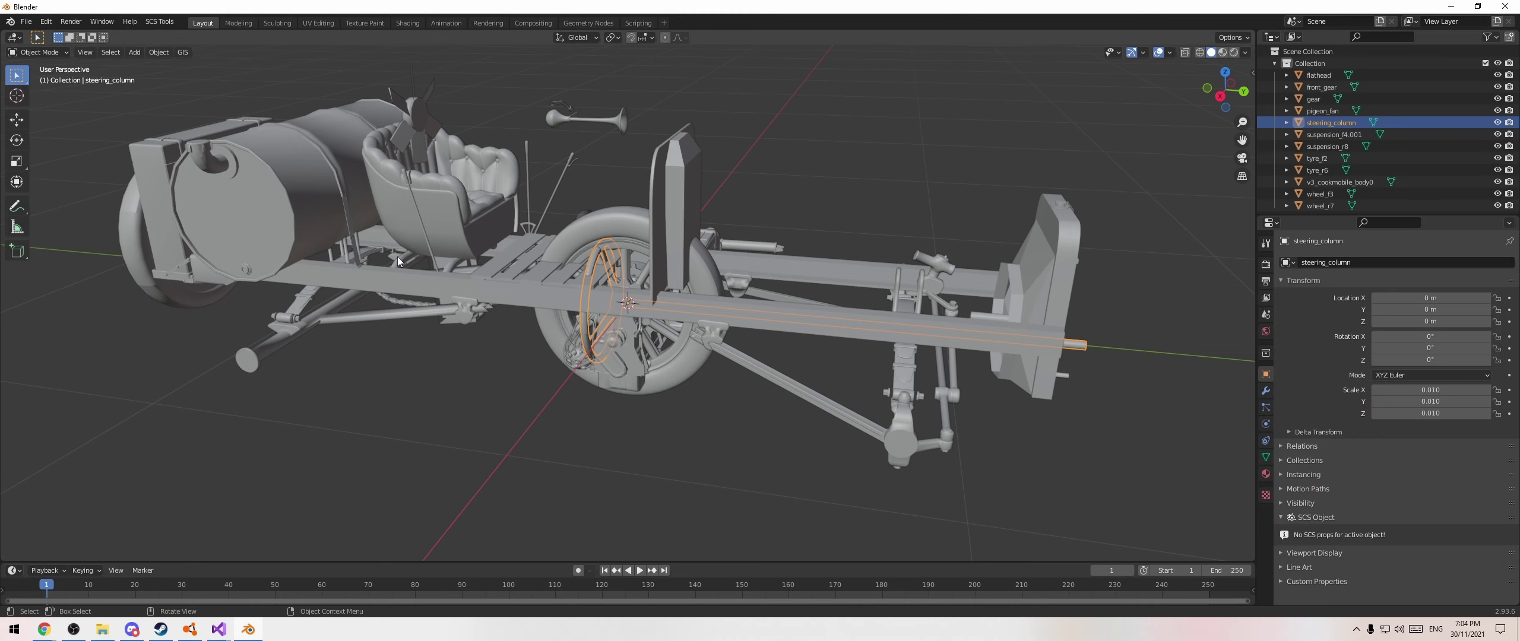
Switch to Blender and examine the placement of the steering_column object in the vintage car model
{"action": "middle_click_drag", "start_coordinate": [427, 247], "coordinate": [478, 235]}
{"action": "scroll", "coordinate": [507, 259], "scroll_direction": "up", "scroll_amount": 4}
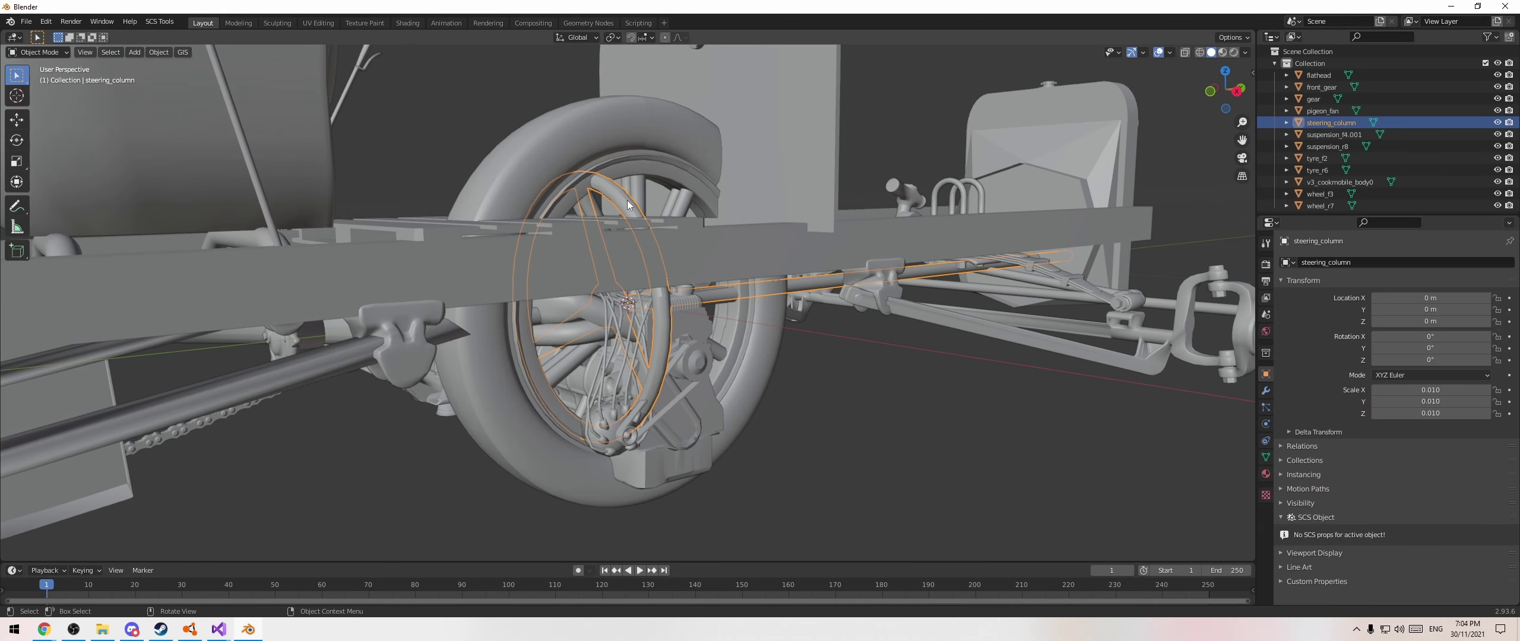
{"action": "middle_click_drag", "start_coordinate": [626, 208], "coordinate": [608, 237]}
{"action": "scroll", "coordinate": [605, 238], "scroll_direction": "down", "scroll_amount": 4}
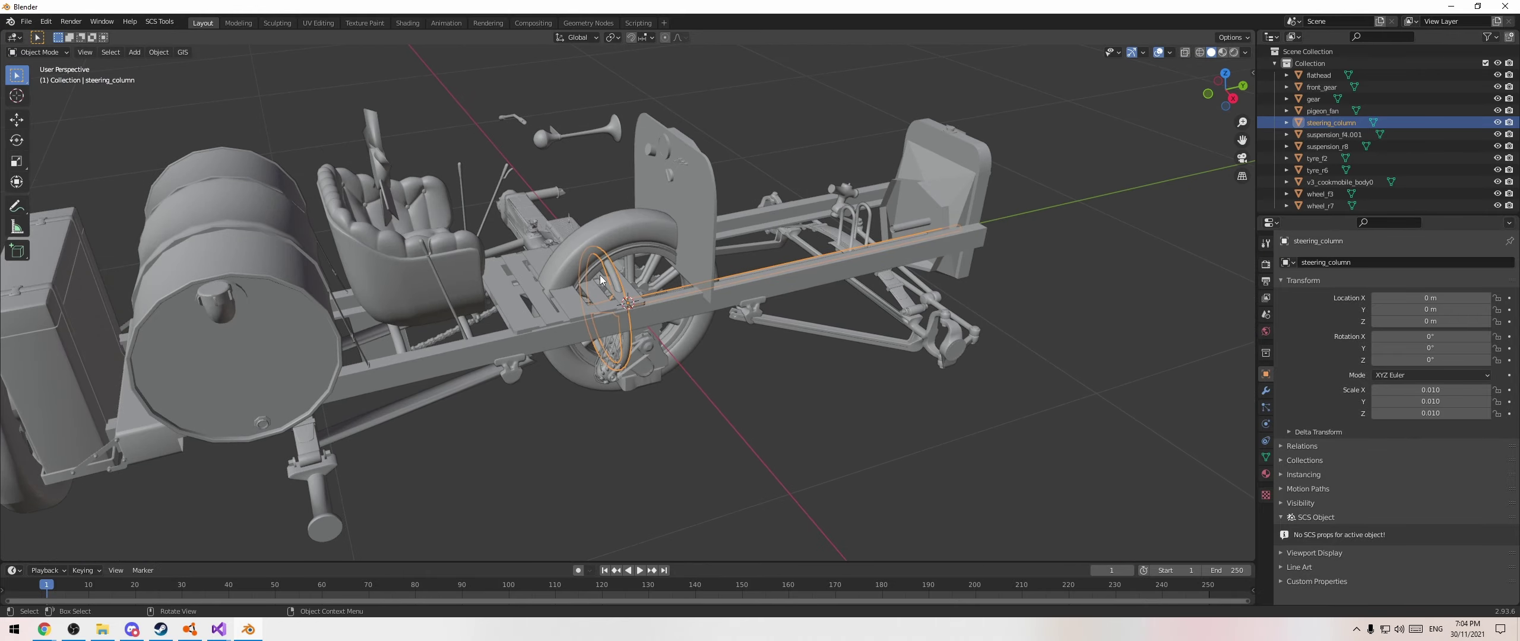
{"action": "middle_click_drag", "start_coordinate": [715, 305], "coordinate": [582, 283]}
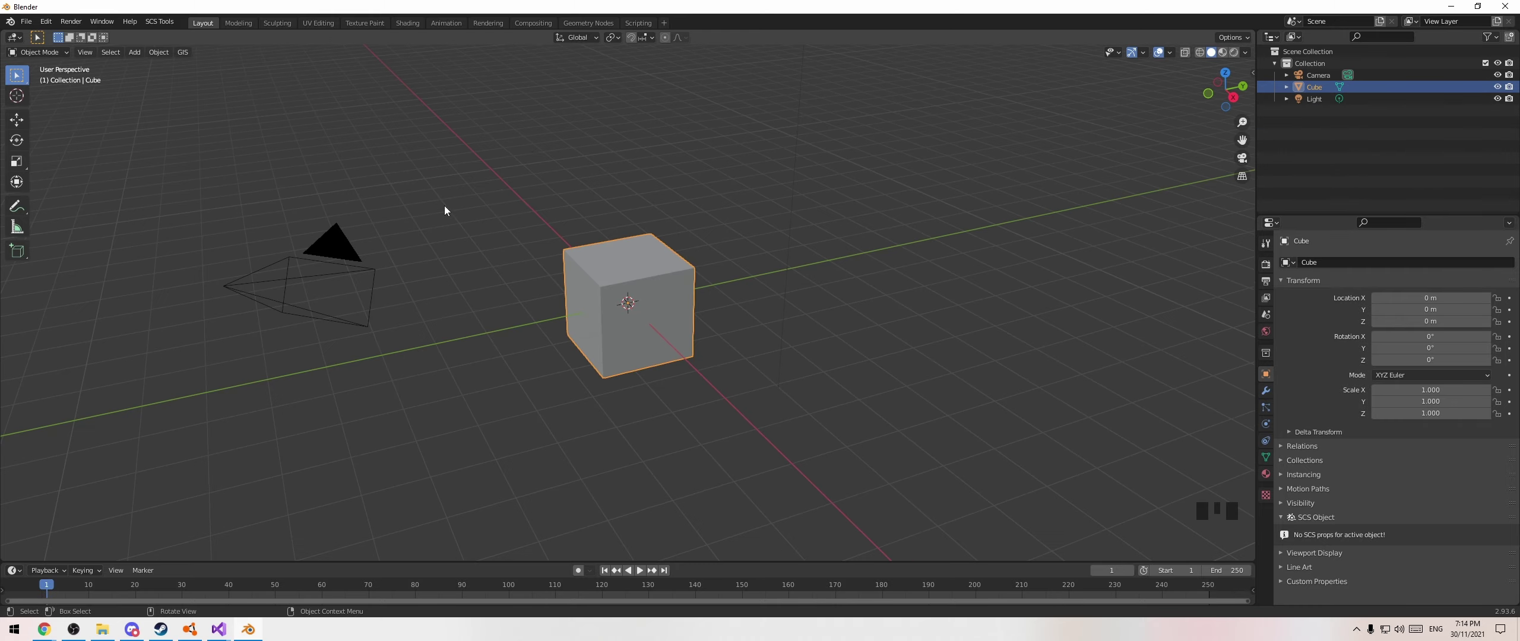
Delete all the default objects from the new scene, including the cube, camera and light
{"action": "scroll", "coordinate": [532, 186], "scroll_direction": "down", "scroll_amount": 2}
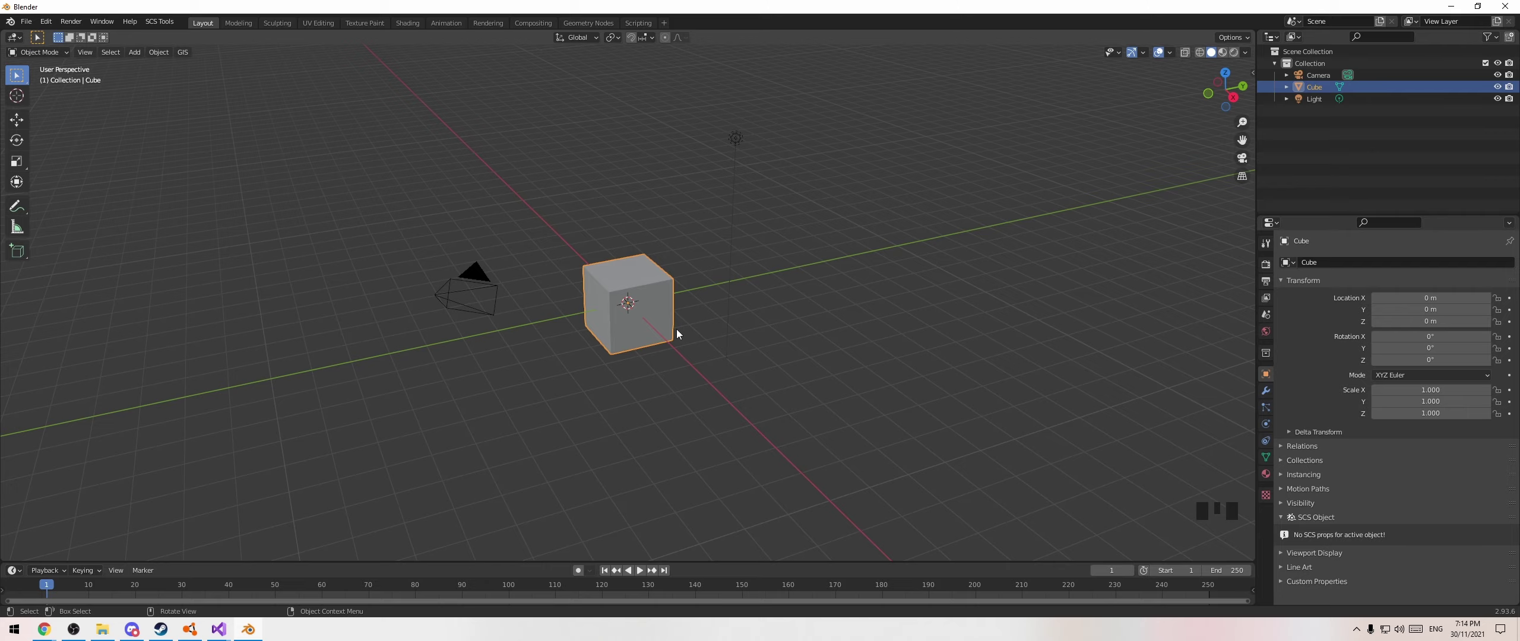
{"action": "key", "text": "a"}
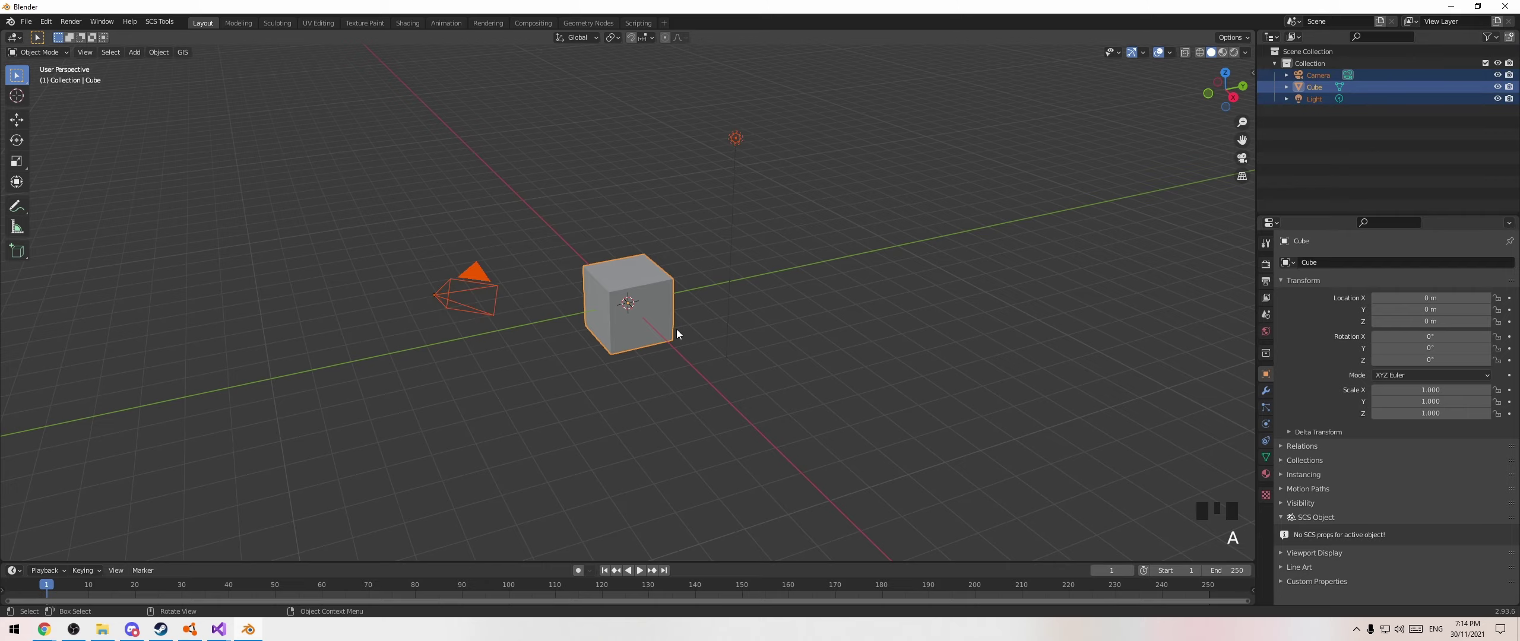
{"action": "key", "text": "Delete"}
Start a COLLADA import and copy the path of the mod's inner vehicle folder from File Explorer
{"action": "key", "text": "F4"}
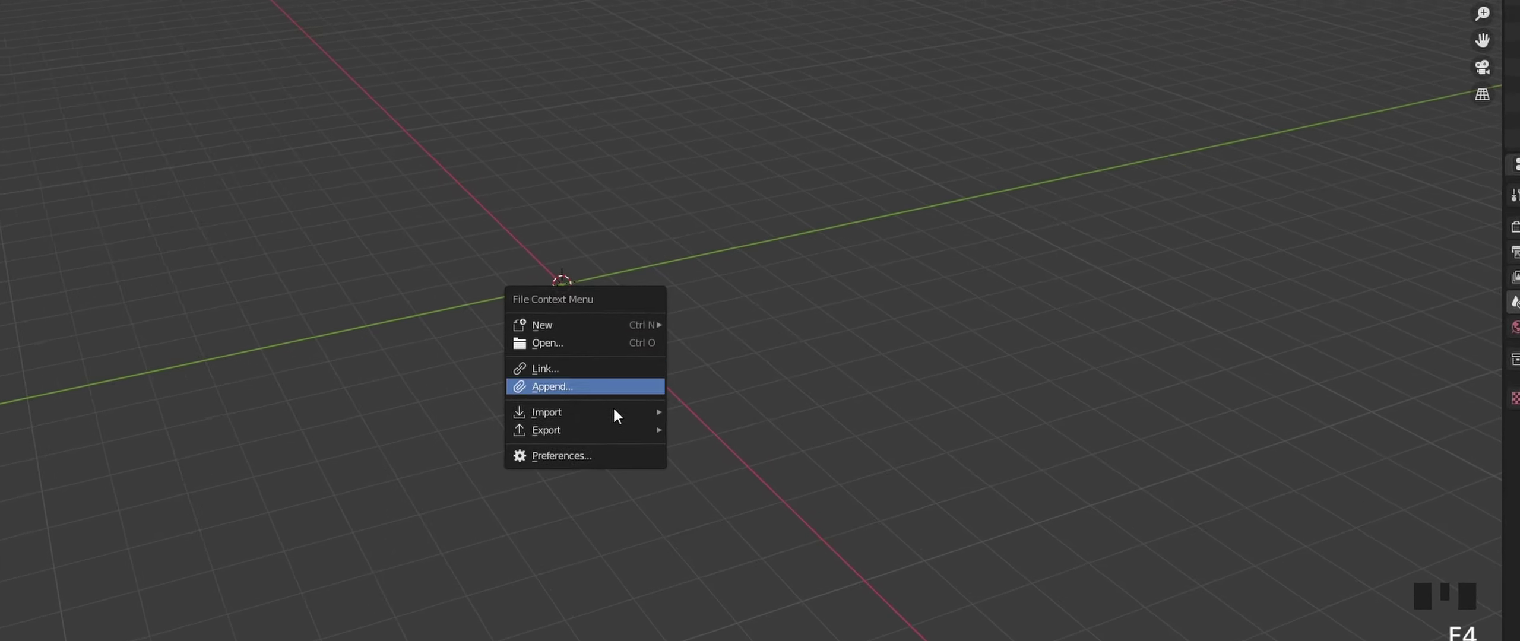
{"action": "mouse_move", "coordinate": [596, 418]}
{"action": "left_click", "coordinate": [751, 418]}
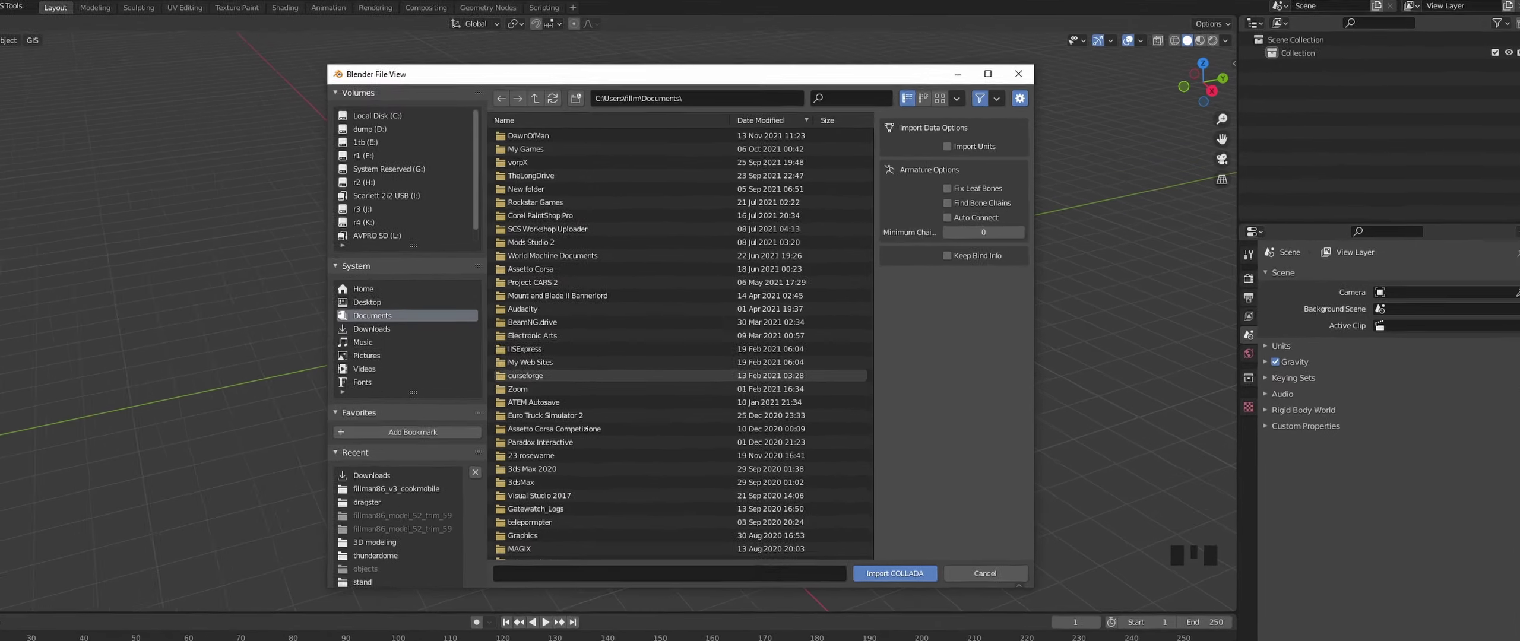
{"action": "left_click", "coordinate": [102, 629]}
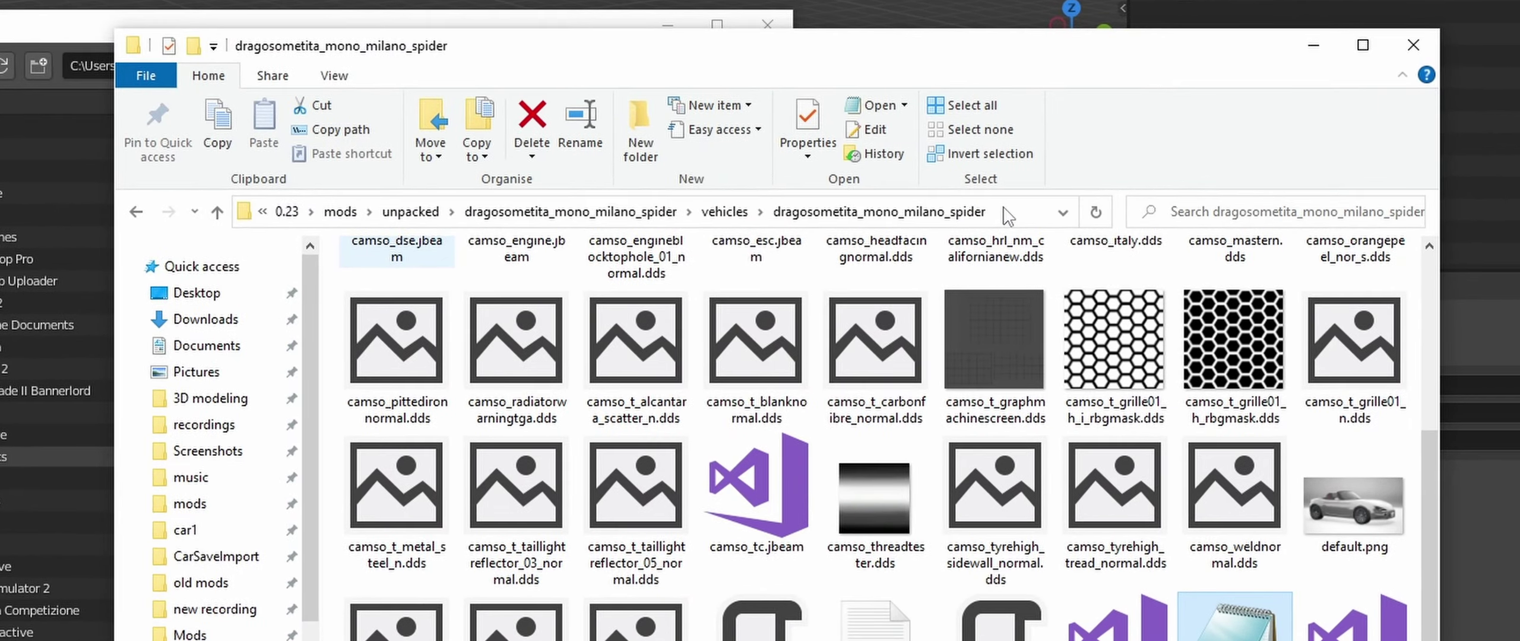
{"action": "left_click", "coordinate": [1103, 197]}
{"action": "key", "text": "ctrl+c"}
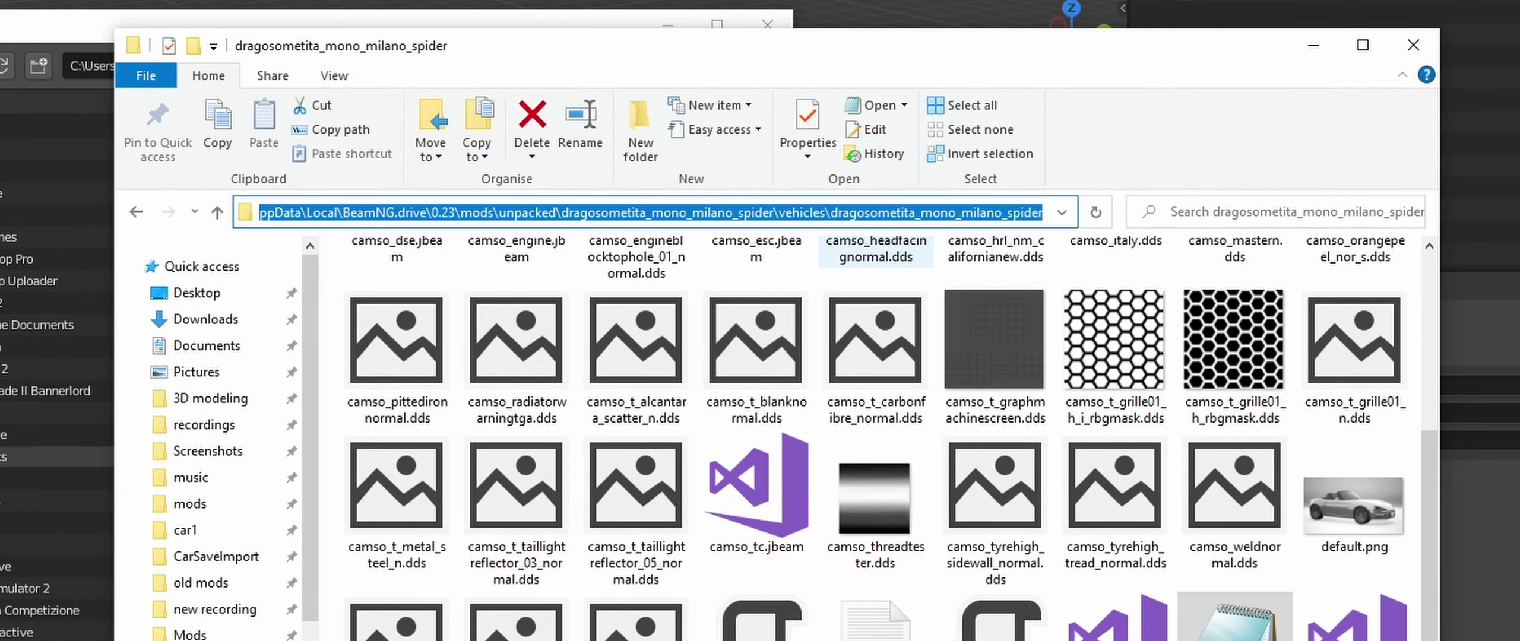
Point the import file browser to the copied folder path and import mono_milano_spider.dae
{"action": "key", "text": "alt+Tab"}
{"action": "left_click", "coordinate": [877, 65]}
{"action": "key", "text": "ctrl+v"}
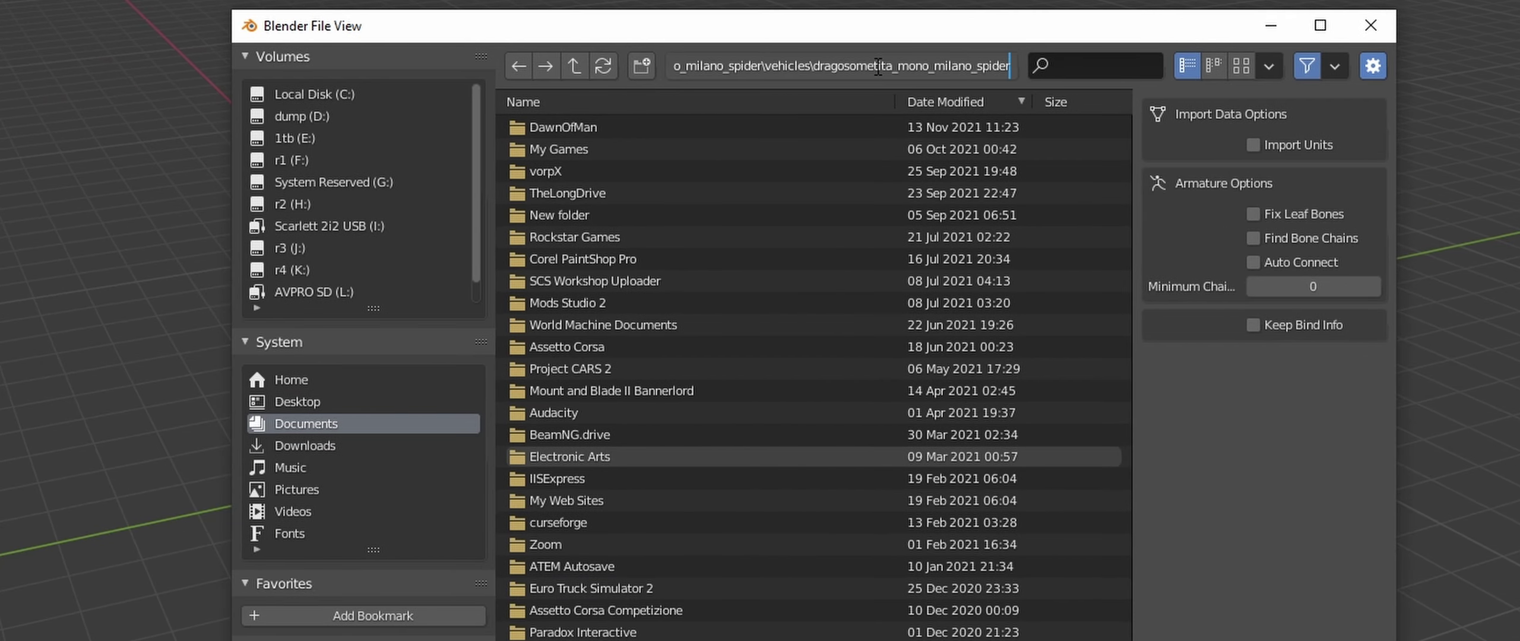
{"action": "key", "text": "Return"}
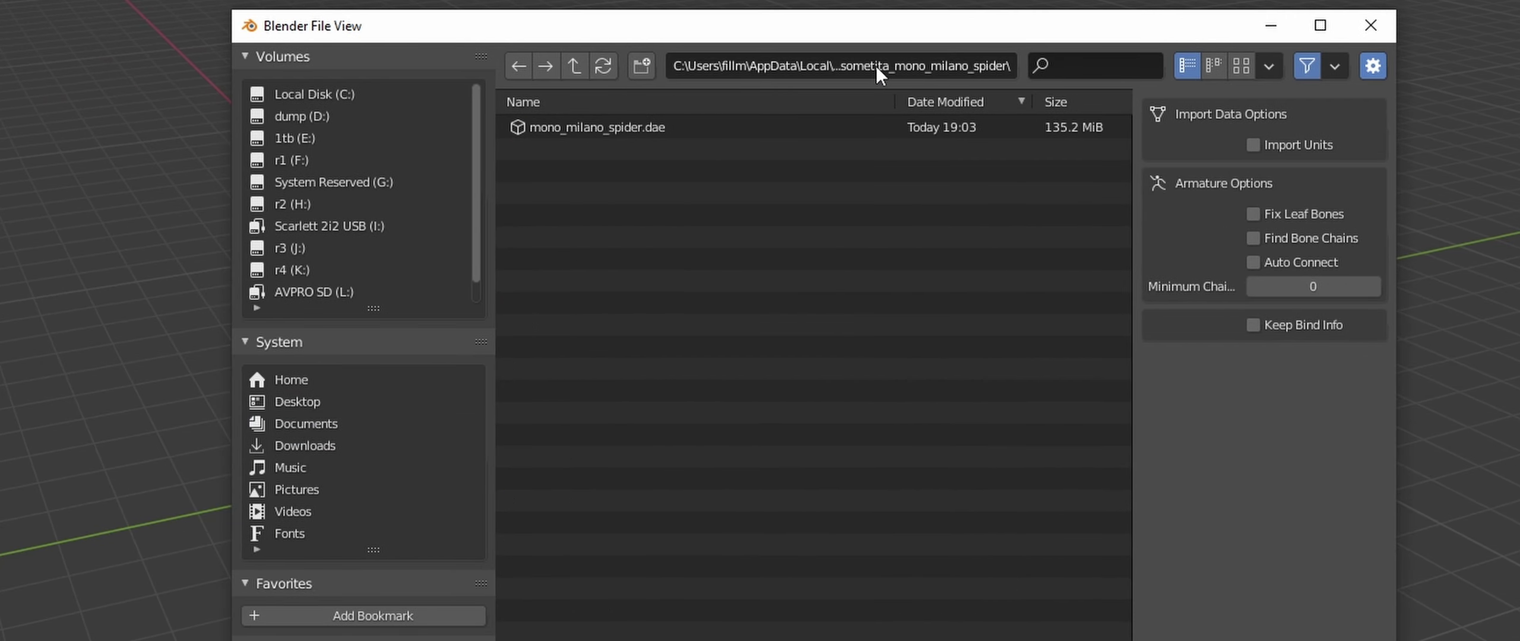
{"action": "double_click", "coordinate": [658, 135]}
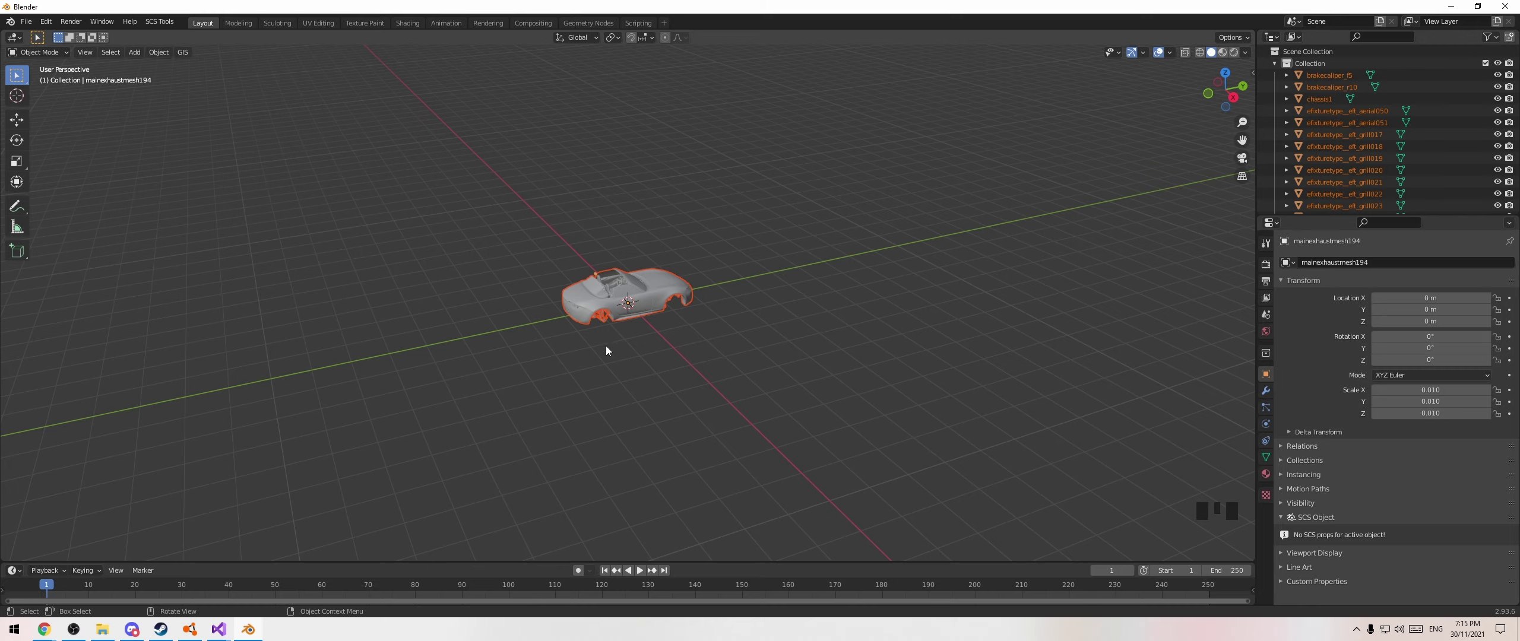
Delete every imported object except the car body mesh mono_milano_spider_body0
{"action": "scroll", "coordinate": [605, 349], "scroll_direction": "up", "scroll_amount": 10}
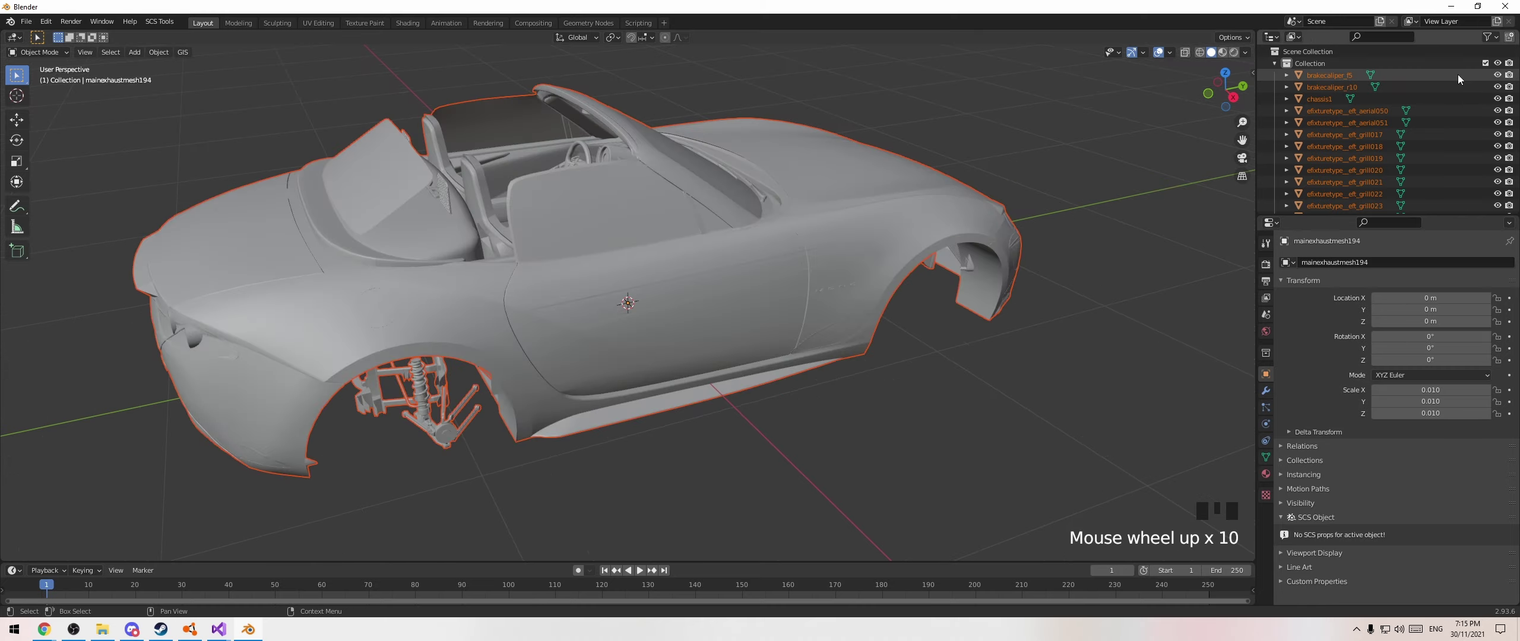
{"action": "middle_click_drag", "start_coordinate": [650, 149], "coordinate": [733, 175]}
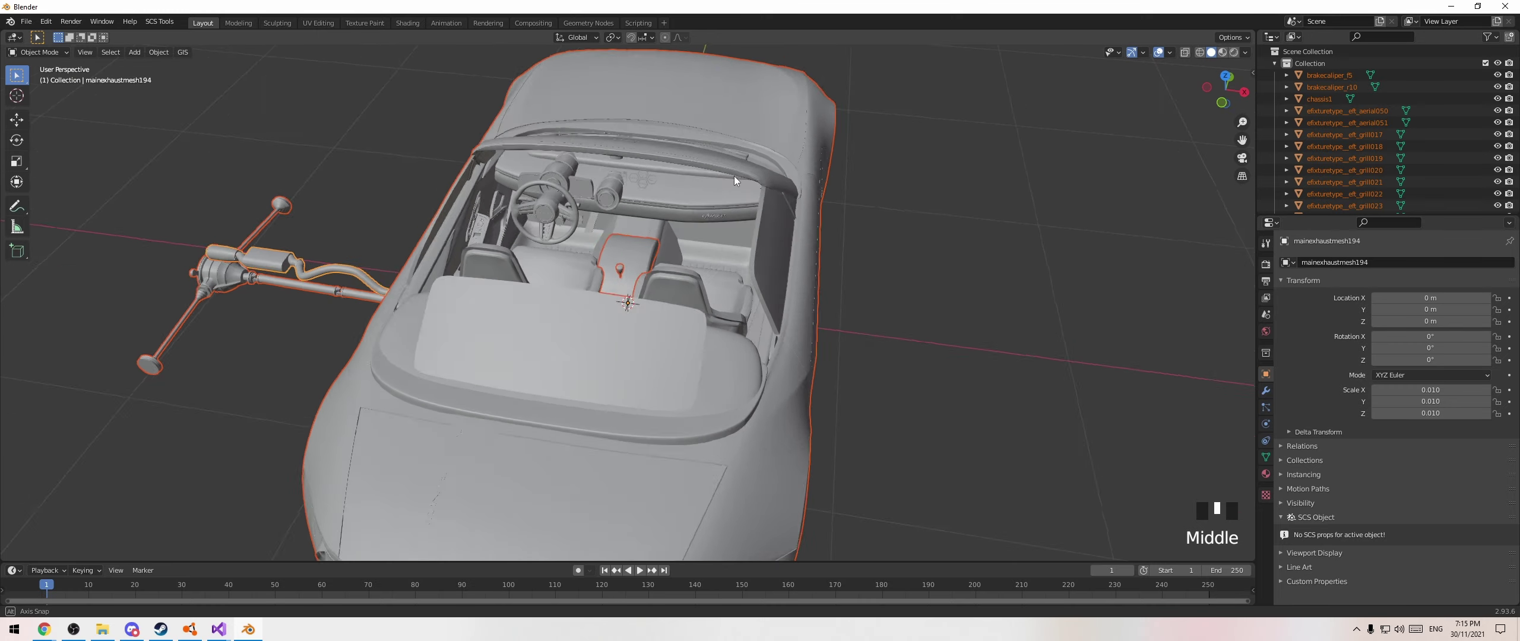
{"action": "scroll", "coordinate": [567, 176], "scroll_direction": "up", "scroll_amount": 1}
{"action": "scroll", "coordinate": [535, 170], "scroll_direction": "up", "scroll_amount": 2}
{"action": "middle_click_drag", "start_coordinate": [494, 160], "coordinate": [653, 292], "text": "shift"}
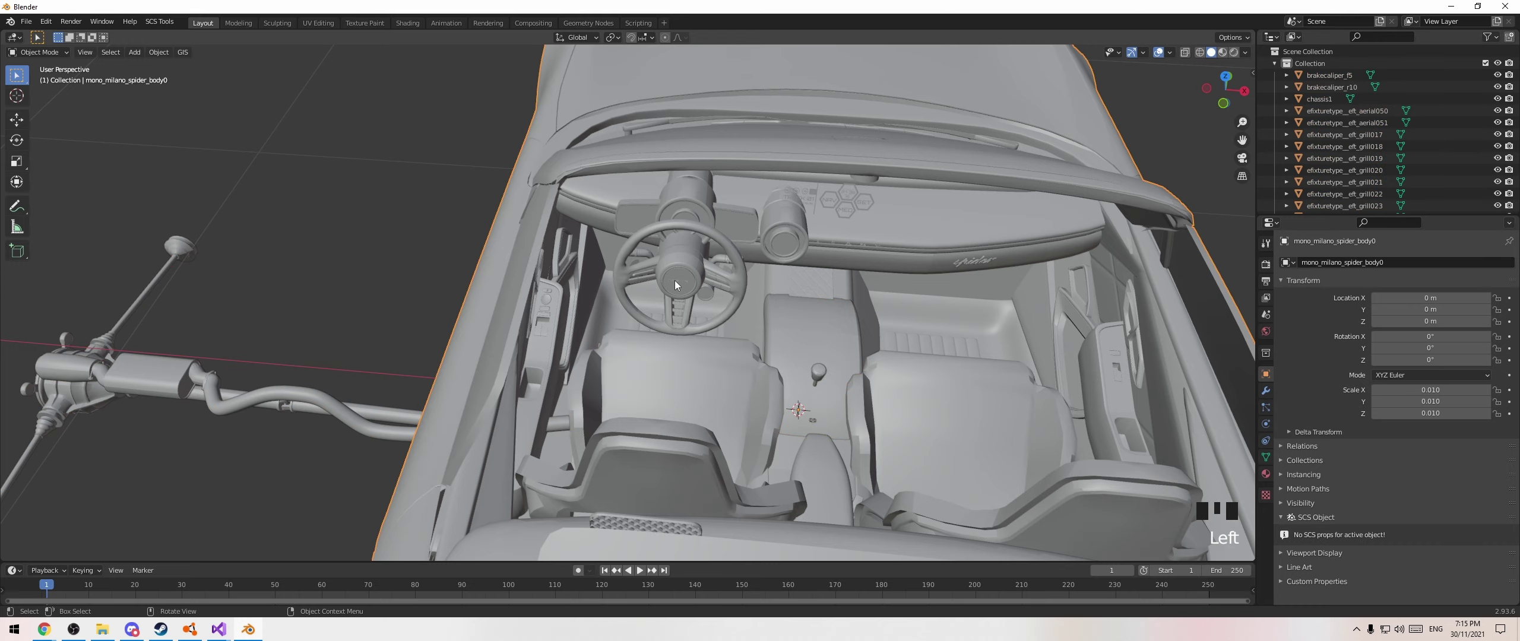
{"action": "scroll", "coordinate": [683, 273], "scroll_direction": "down", "scroll_amount": 1}
{"action": "key", "text": "ctrl+i"}
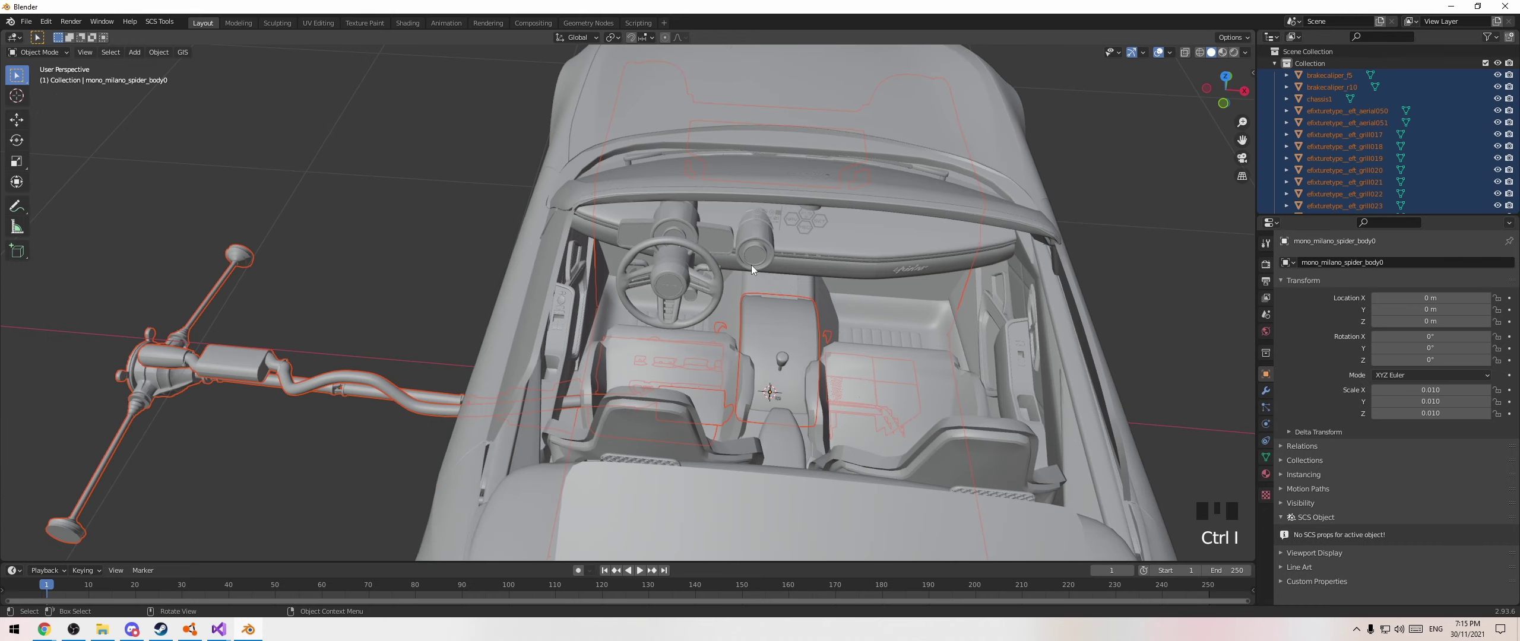
{"action": "key", "text": "Delete"}
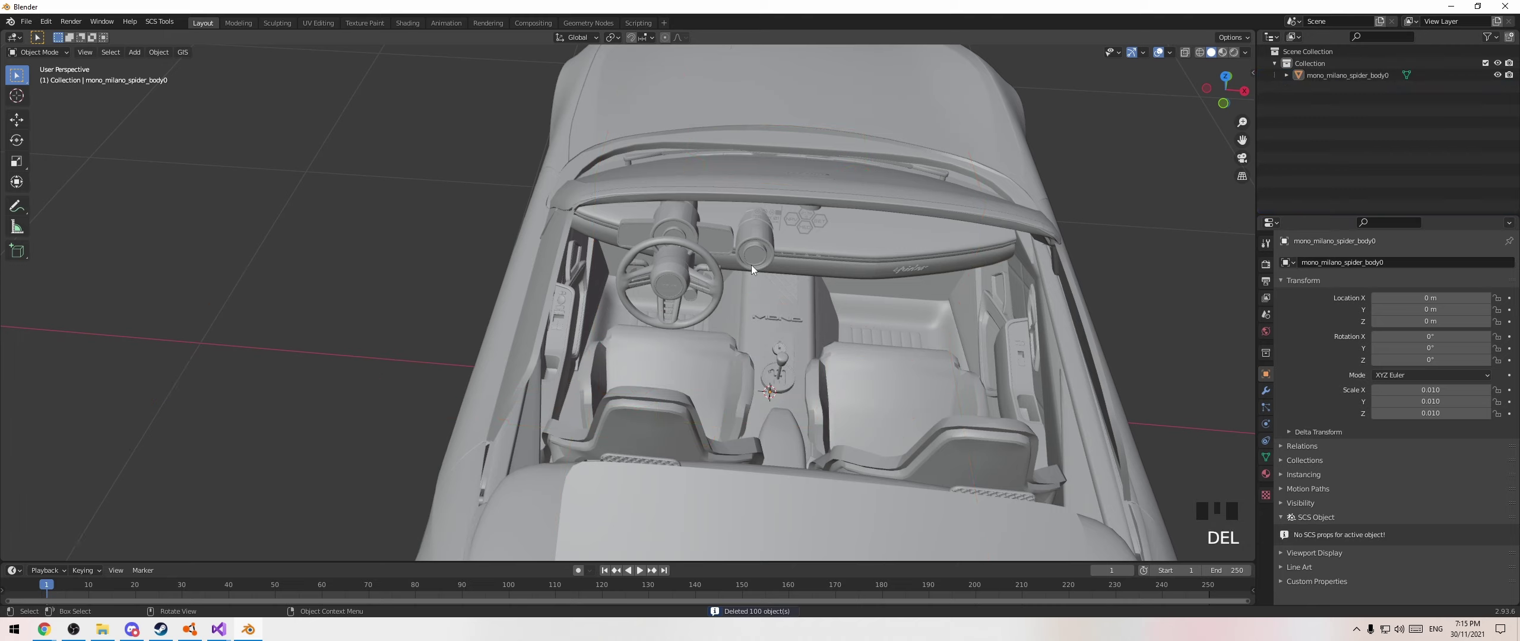
Select mono_milano_spider_body0 and enter Edit Mode on it, with the steering wheel area in close view
{"action": "left_click", "coordinate": [1359, 76]}
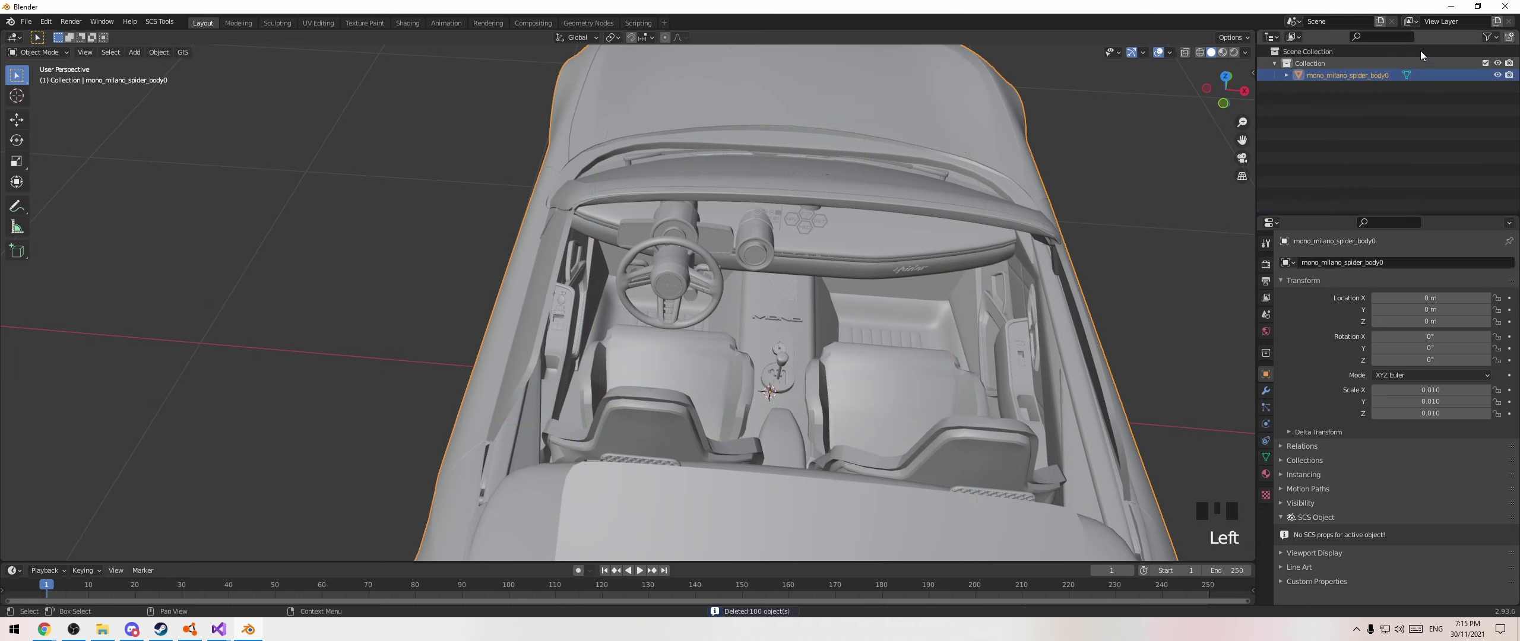
{"action": "scroll", "coordinate": [648, 312], "scroll_direction": "down", "scroll_amount": 2}
{"action": "middle_click_drag", "start_coordinate": [649, 312], "coordinate": [470, 326]}
{"action": "key", "text": "Tab"}
{"action": "scroll", "coordinate": [630, 311], "scroll_direction": "up", "scroll_amount": 5}
{"action": "scroll", "coordinate": [526, 334], "scroll_direction": "up", "scroll_amount": 4}
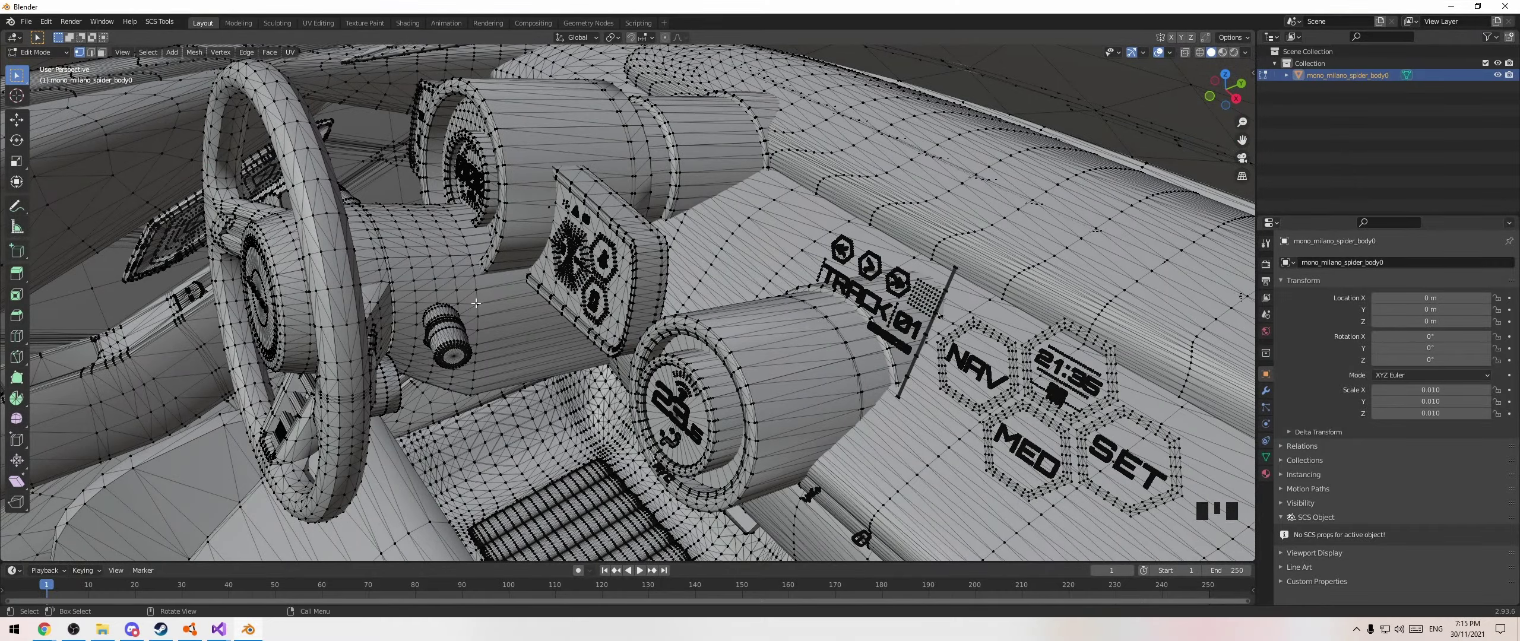
Select the steering wheel's centre hub and right spoke insert together with all their linked geometry
{"action": "middle_click_drag", "start_coordinate": [434, 277], "coordinate": [596, 320]}
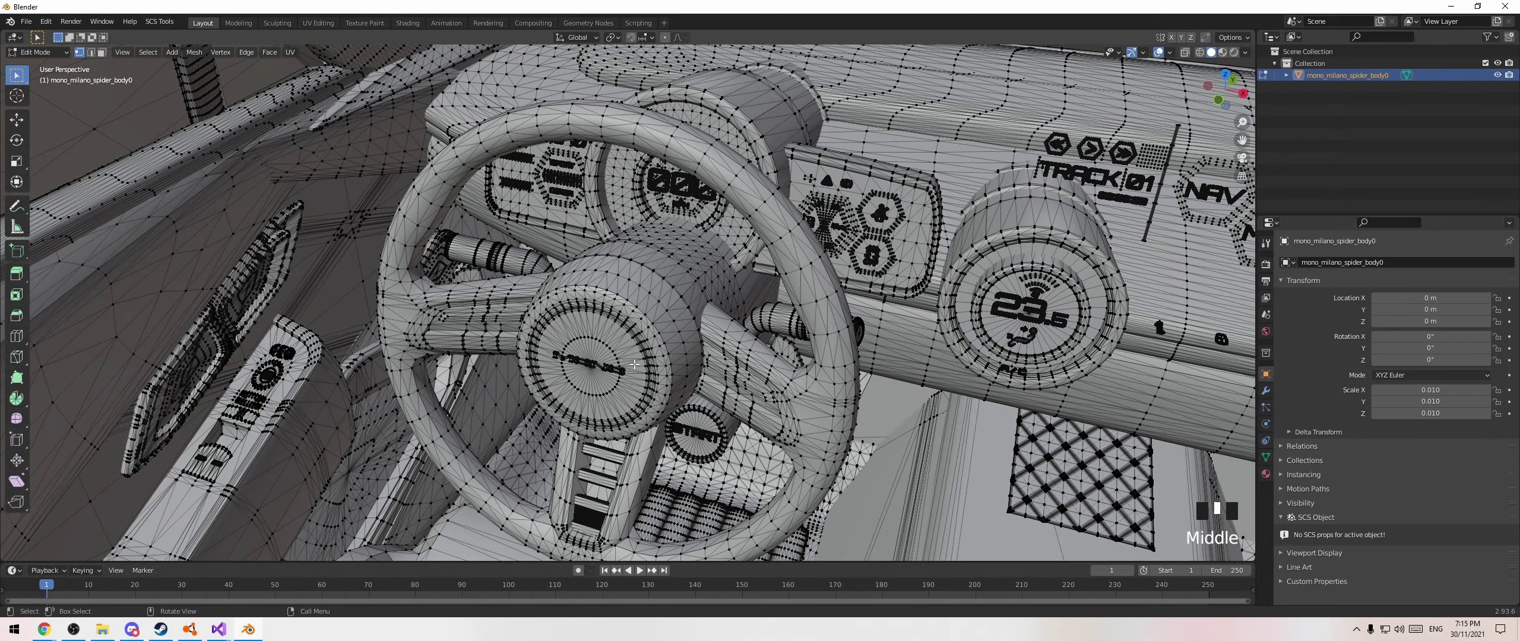
{"action": "scroll", "coordinate": [635, 364], "scroll_direction": "up", "scroll_amount": 3}
{"action": "left_click_drag", "start_coordinate": [587, 233], "coordinate": [783, 419]}
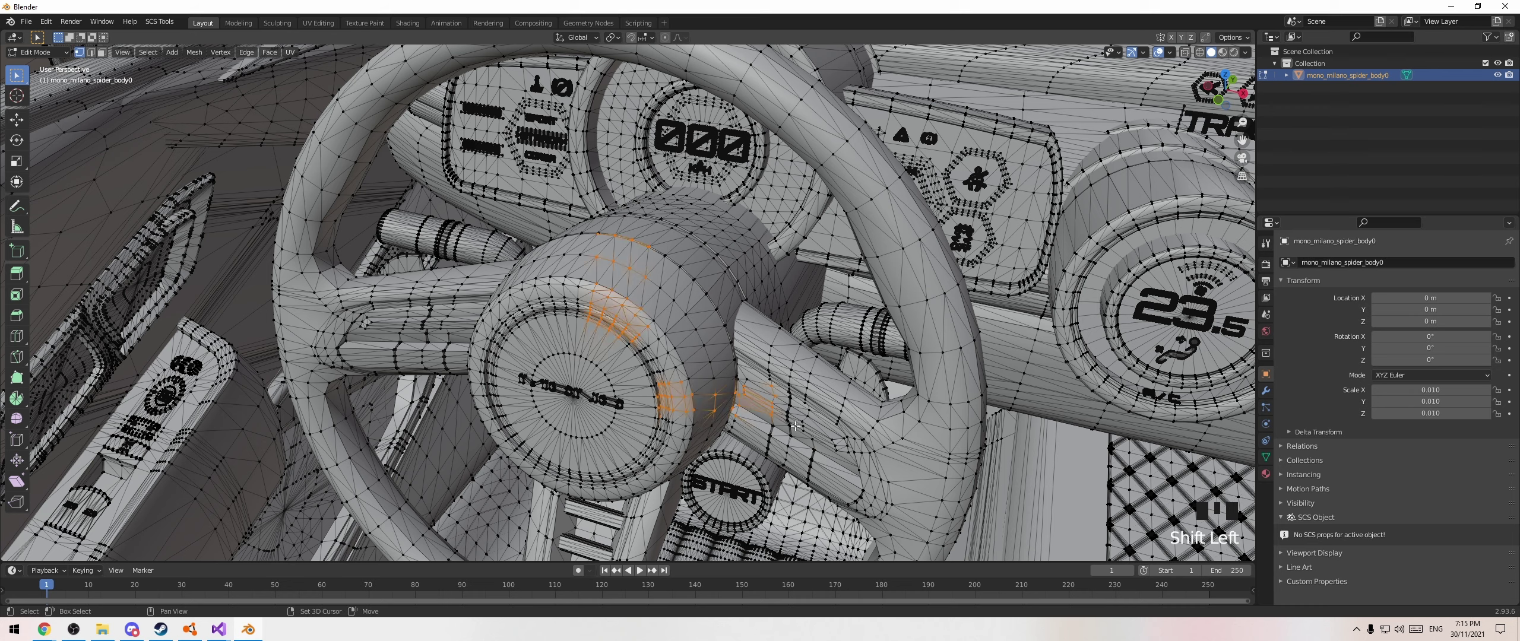
{"action": "key", "text": "ctrl+l"}
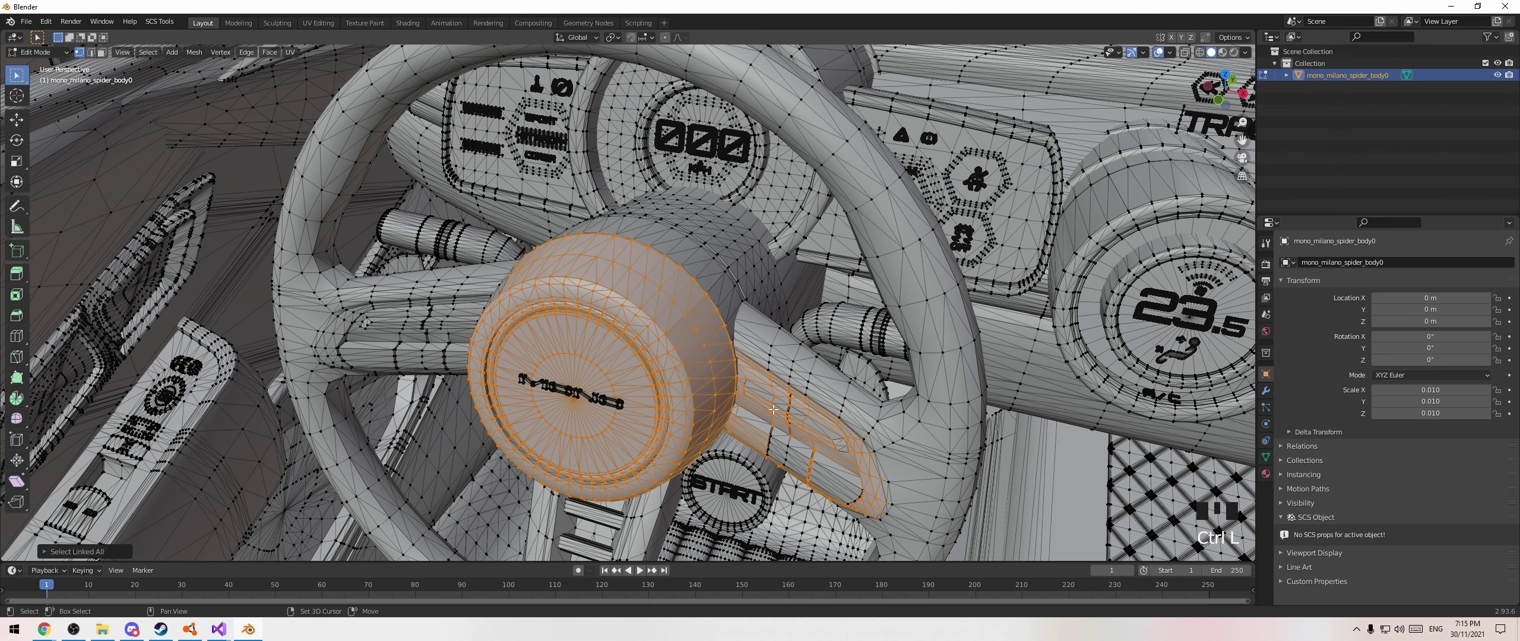
Switch the viewport to wireframe shading and examine the selected hub and spoke insert from the side and the wider car body
{"action": "middle_click_drag", "start_coordinate": [628, 364], "coordinate": [985, 205]}
{"action": "left_click", "coordinate": [1199, 52]}
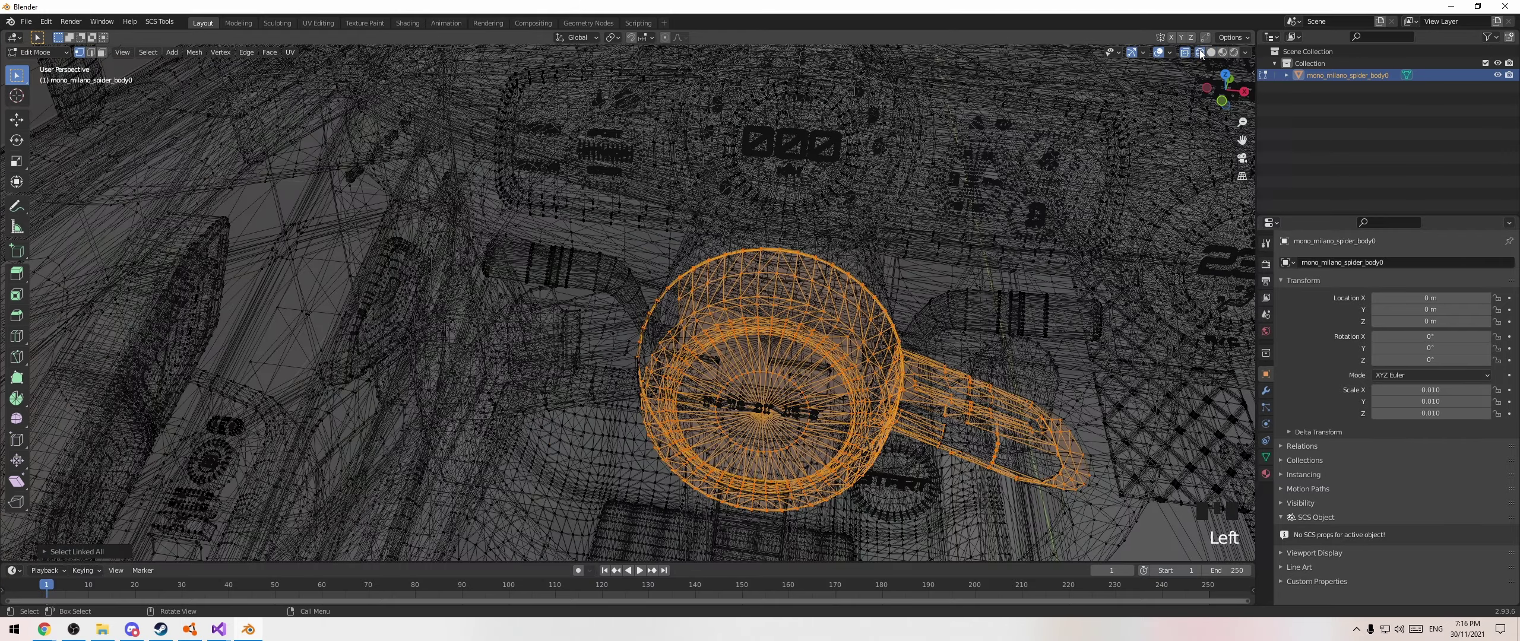
{"action": "middle_click_drag", "start_coordinate": [705, 366], "coordinate": [710, 286]}
{"action": "scroll", "coordinate": [1071, 334], "scroll_direction": "up", "scroll_amount": 5}
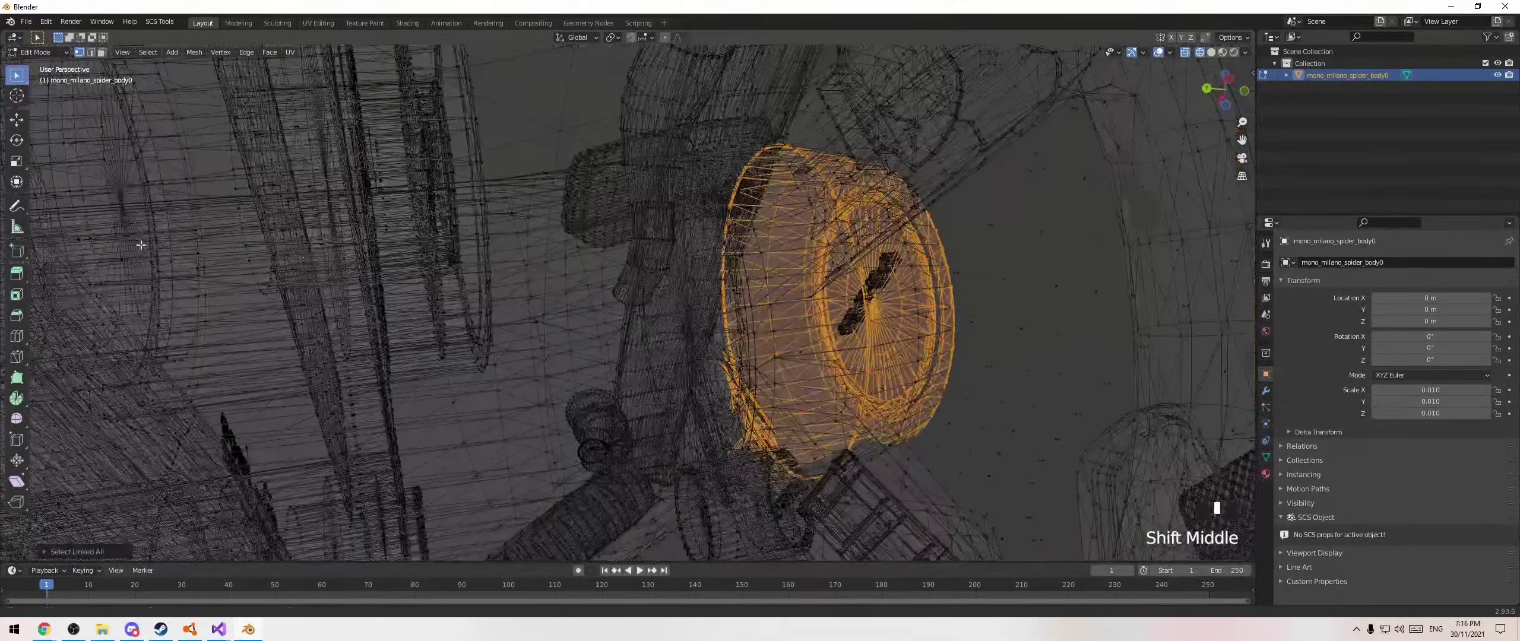
{"action": "scroll", "coordinate": [710, 286], "scroll_direction": "up", "scroll_amount": 1}
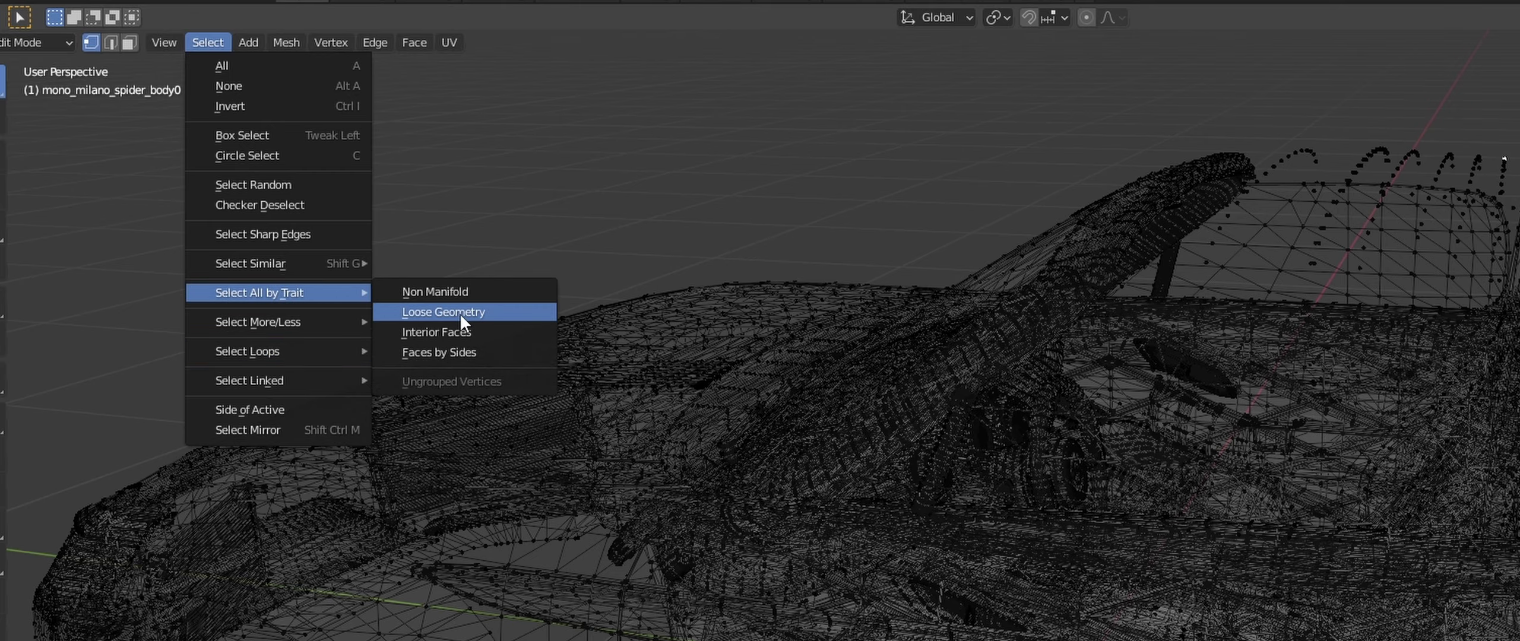
Select all loose geometry in the car body mesh and delete its vertices
{"action": "left_click", "coordinate": [460, 314]}
{"action": "key", "text": "Delete"}
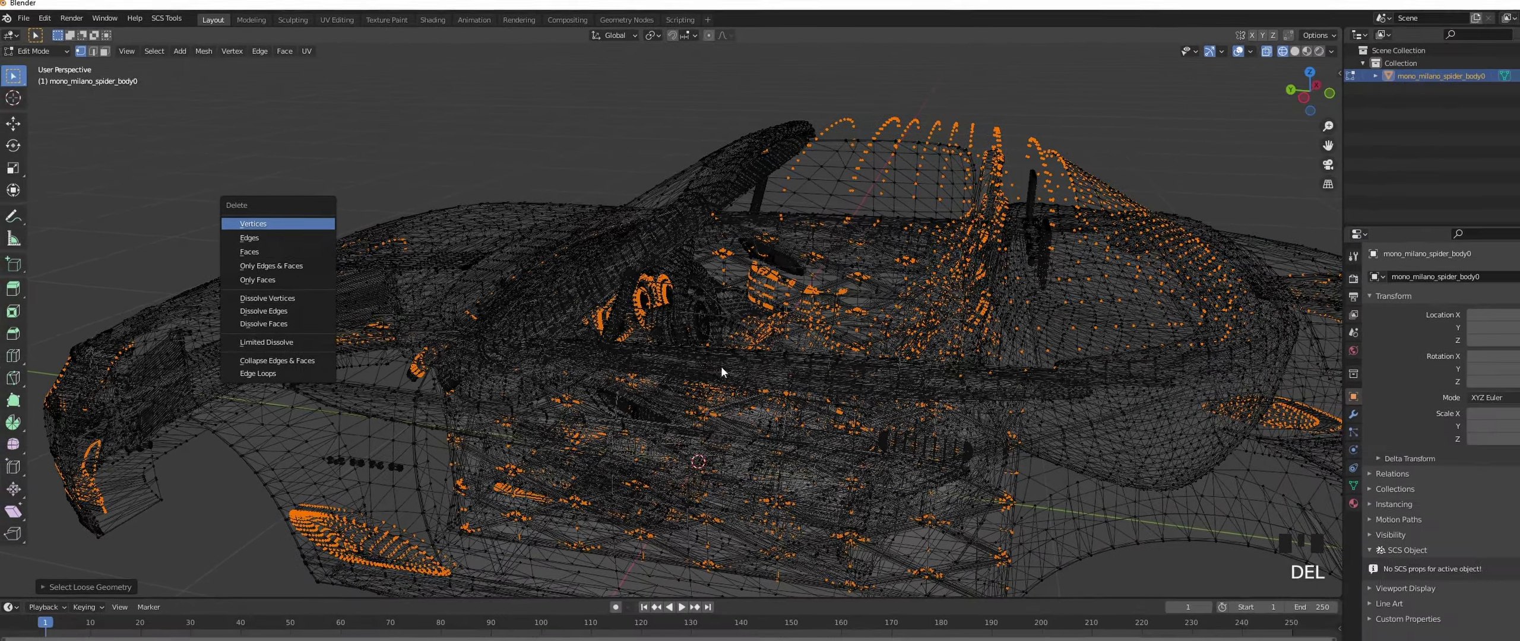
{"action": "key", "text": "Return"}
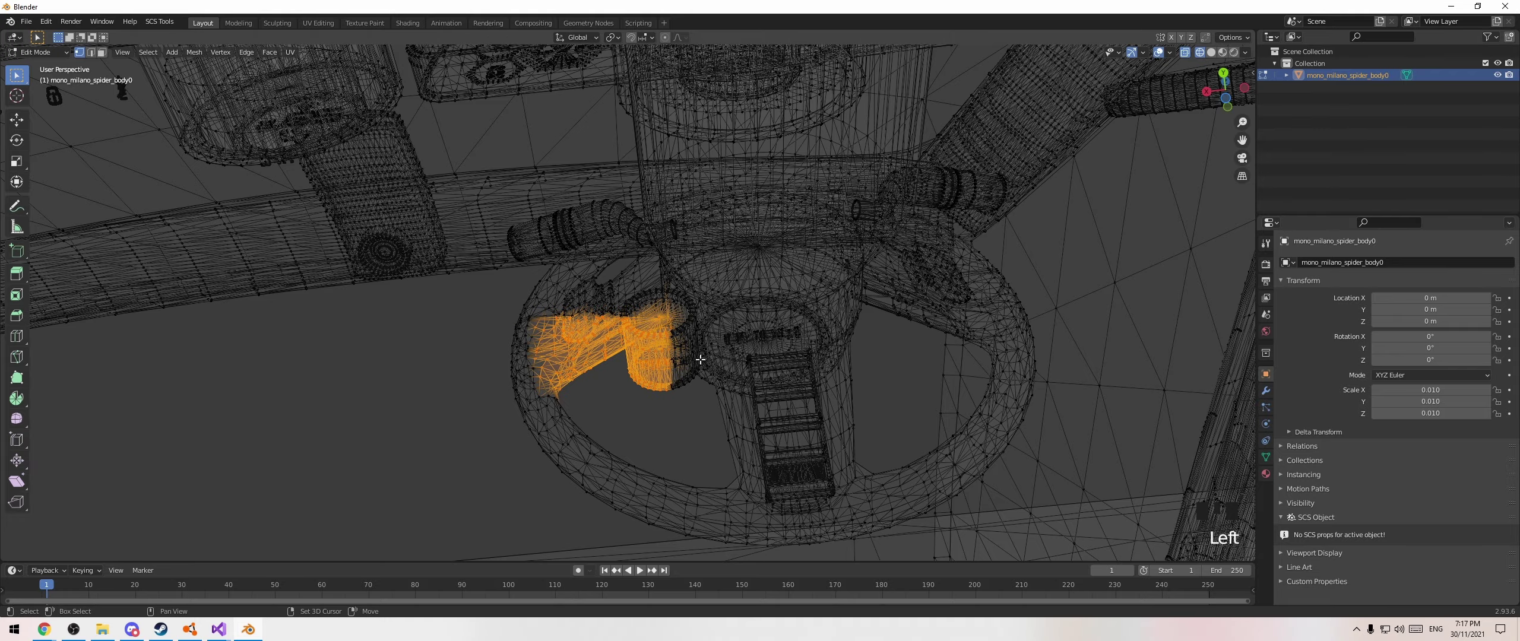
Box-select parts of the steering wheel's rim, hub and spokes and extend the selection to all linked geometry
{"action": "left_click_drag", "start_coordinate": [681, 348], "coordinate": [831, 432], "text": "shift"}
{"action": "middle_click_drag", "start_coordinate": [831, 433], "coordinate": [792, 438]}
{"action": "left_click_drag", "start_coordinate": [885, 101], "coordinate": [1054, 267], "text": "shift"}
{"action": "middle_click_drag", "start_coordinate": [1010, 262], "coordinate": [831, 285]}
{"action": "left_click_drag", "start_coordinate": [962, 523], "coordinate": [471, 384], "text": "shift"}
{"action": "middle_click_drag", "start_coordinate": [471, 384], "coordinate": [641, 321]}
{"action": "left_click_drag", "start_coordinate": [493, 167], "coordinate": [587, 255], "text": "shift"}
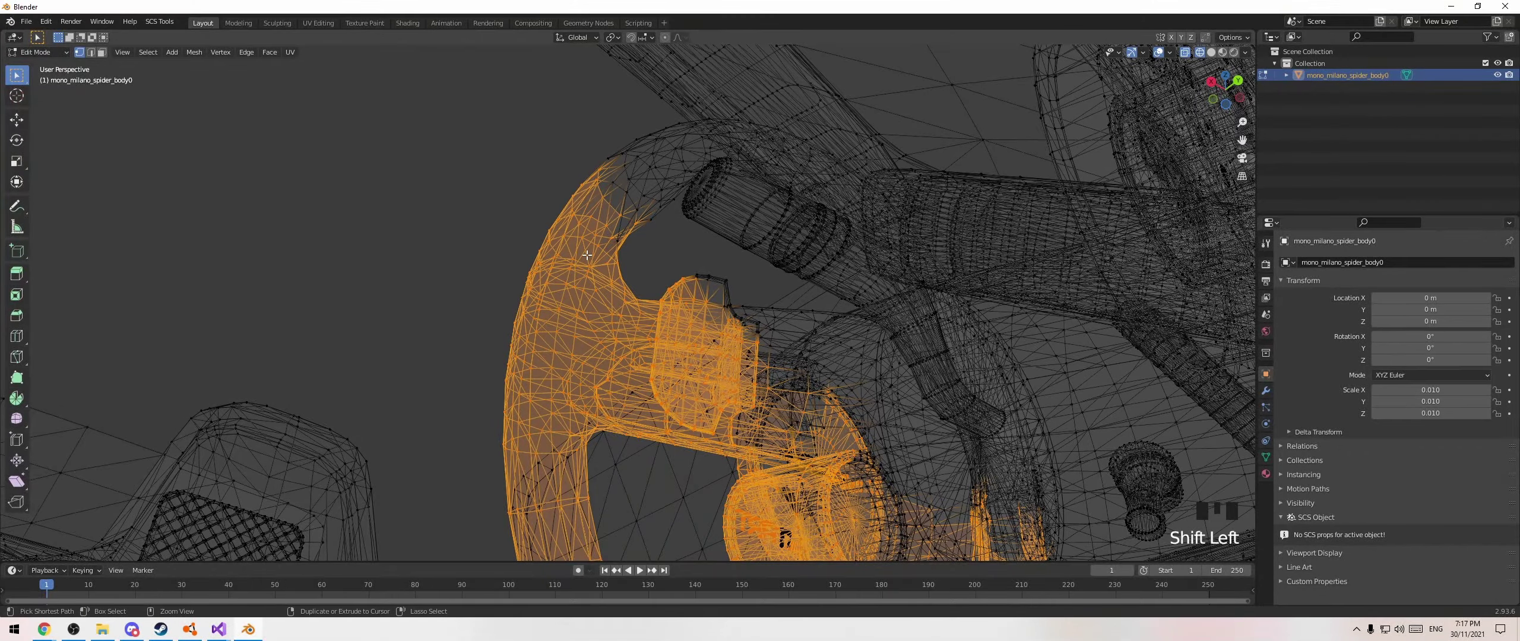
{"action": "key", "text": "ctrl+l"}
Add the unselected pieces around the steering wheel's upper rim, spokes and shift paddles to the selection with their linked geometry
{"action": "middle_click_drag", "start_coordinate": [596, 270], "coordinate": [581, 207]}
{"action": "left_click_drag", "start_coordinate": [581, 207], "coordinate": [680, 243], "text": "shift"}
{"action": "key", "text": "ctrl+l"}
{"action": "middle_click_drag", "start_coordinate": [680, 242], "coordinate": [748, 276], "text": "shift"}
{"action": "left_click_drag", "start_coordinate": [749, 276], "coordinate": [772, 261], "text": "shift"}
{"action": "key", "text": "ctrl+l"}
{"action": "middle_click_drag", "start_coordinate": [760, 154], "coordinate": [714, 143]}
{"action": "left_click_drag", "start_coordinate": [714, 142], "coordinate": [805, 210], "text": "shift"}
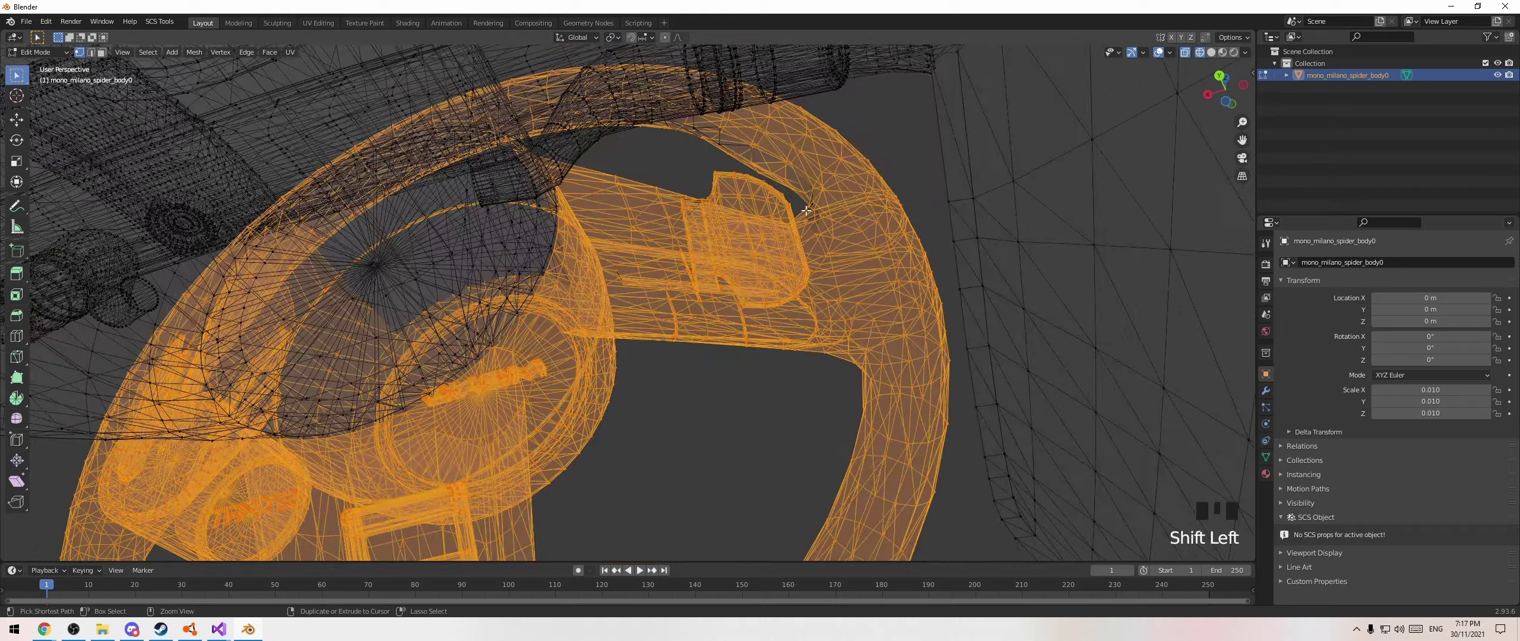
{"action": "key", "text": "ctrl+l"}
Add the remaining unselected parts around the steering wheel's hub to the selection, including everything linked to them
{"action": "middle_click_drag", "start_coordinate": [806, 210], "coordinate": [374, 108]}
{"action": "left_click_drag", "start_coordinate": [374, 109], "coordinate": [709, 196], "text": "shift"}
{"action": "middle_click_drag", "start_coordinate": [709, 197], "coordinate": [367, 115]}
{"action": "left_click_drag", "start_coordinate": [366, 116], "coordinate": [536, 265], "text": "shift"}
{"action": "key", "text": "ctrl+l"}
From a side view, box-select the car's front section up to the windshield base and delete its vertices
{"action": "middle_click_drag", "start_coordinate": [536, 265], "coordinate": [868, 313]}
{"action": "scroll", "coordinate": [653, 273], "scroll_direction": "down", "scroll_amount": 12}
{"action": "left_click", "coordinate": [163, 200]}
{"action": "left_click_drag", "start_coordinate": [154, 178], "coordinate": [615, 507]}
{"action": "key", "text": "Delete"}
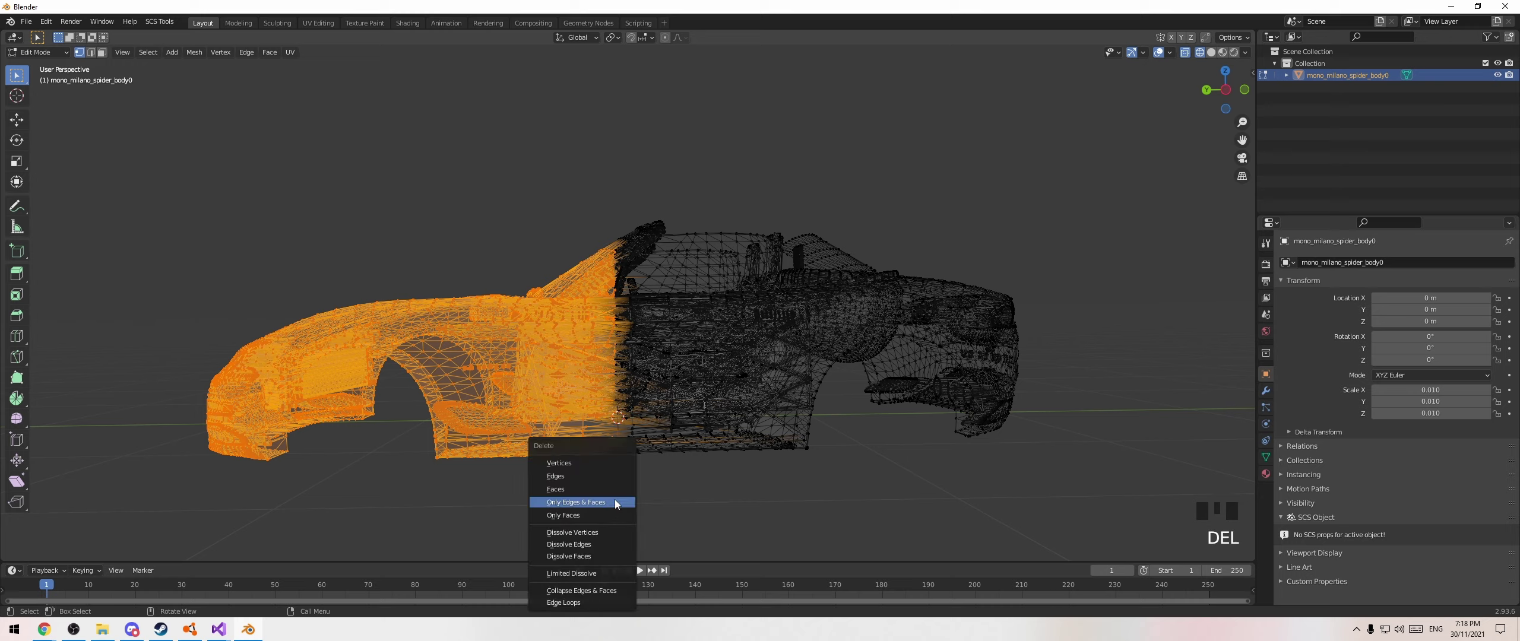
{"action": "left_click", "coordinate": [605, 463]}
Box-select the car's rear section behind the steering wheel area and delete its vertices
{"action": "left_click_drag", "start_coordinate": [1143, 176], "coordinate": [658, 506]}
{"action": "key", "text": "Delete"}
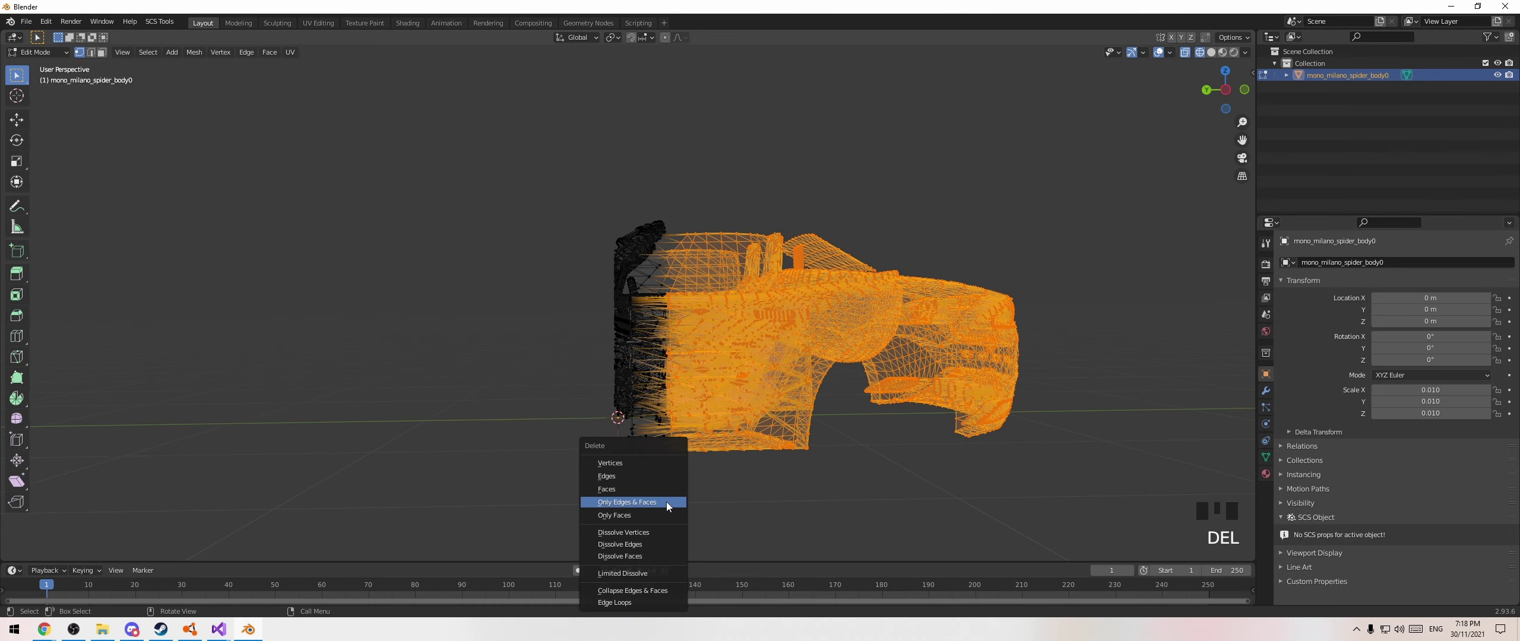
{"action": "left_click", "coordinate": [661, 466]}
In top view, select the passenger side and centre console of the leftover body slice and delete the vertices
{"action": "key", "text": "KP_7"}
{"action": "scroll", "coordinate": [755, 200], "scroll_direction": "up", "scroll_amount": 4}
{"action": "left_click_drag", "start_coordinate": [747, 191], "coordinate": [1089, 432]}
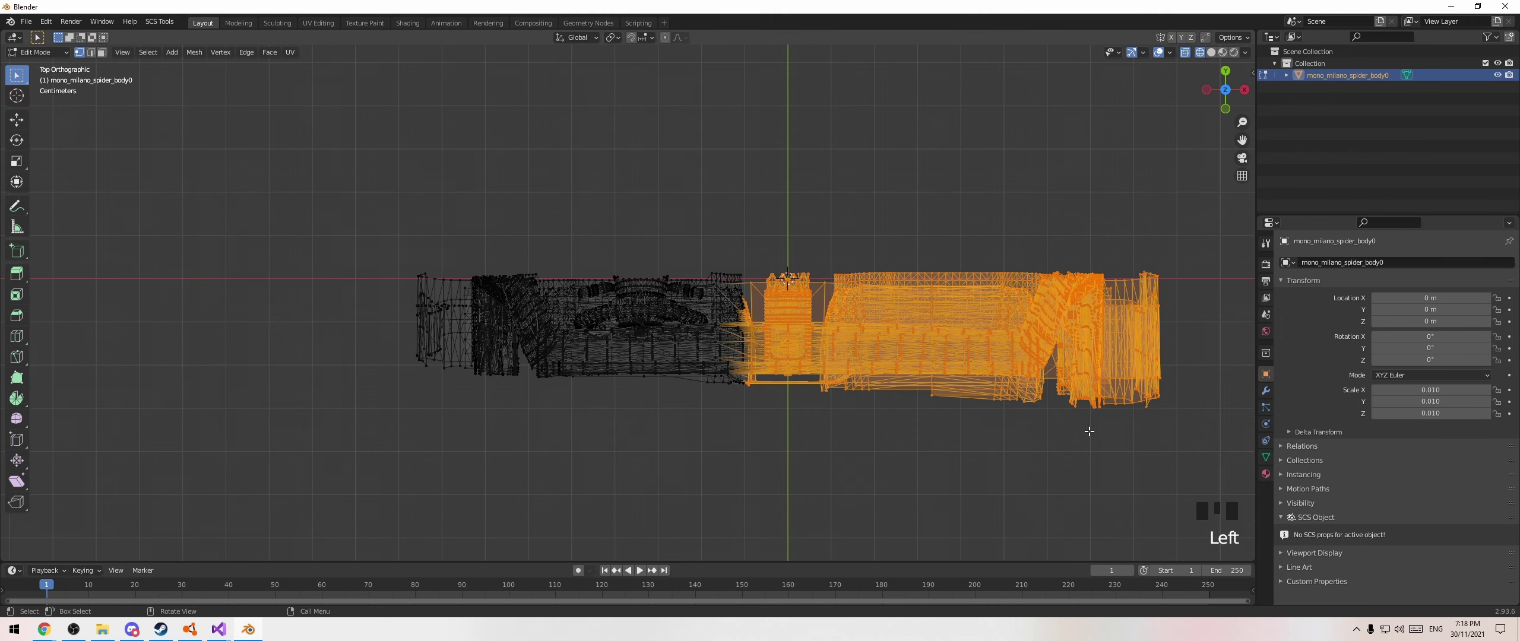
{"action": "key", "text": "Delete"}
{"action": "left_click", "coordinate": [879, 397]}
Delete the outer door-side vertices beside the steering wheel and check the geometry left around the wheel and column
{"action": "left_click_drag", "start_coordinate": [310, 238], "coordinate": [543, 436]}
{"action": "key", "text": "Delete"}
{"action": "left_click", "coordinate": [542, 434]}
{"action": "middle_click_drag", "start_coordinate": [543, 434], "coordinate": [605, 447]}
{"action": "scroll", "coordinate": [607, 421], "scroll_direction": "up", "scroll_amount": 4}
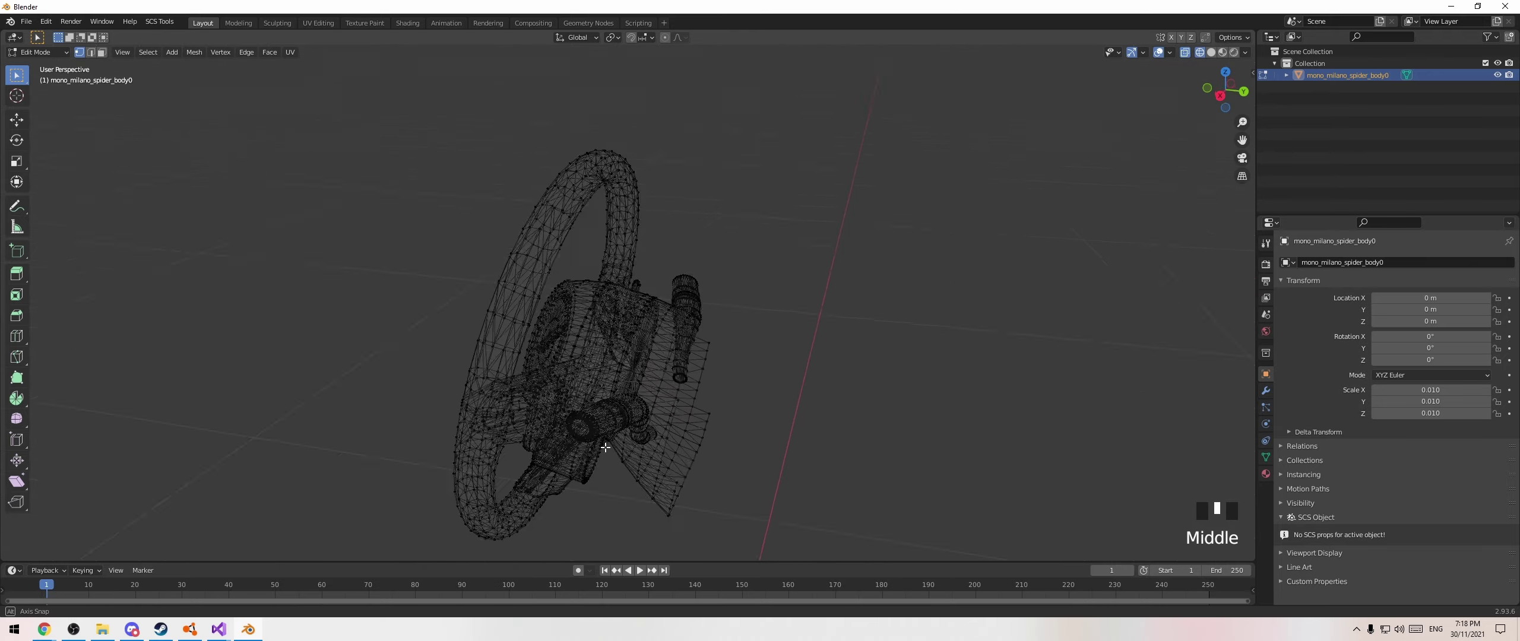